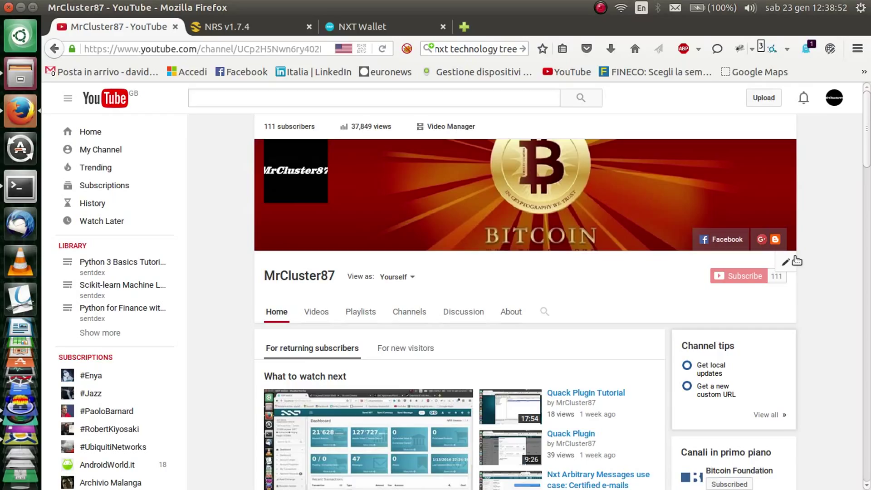
Switch to the NRS v1.7.4 forum topic and read through its download links and the start of the change log
{"action": "left_click", "coordinate": [247, 31]}
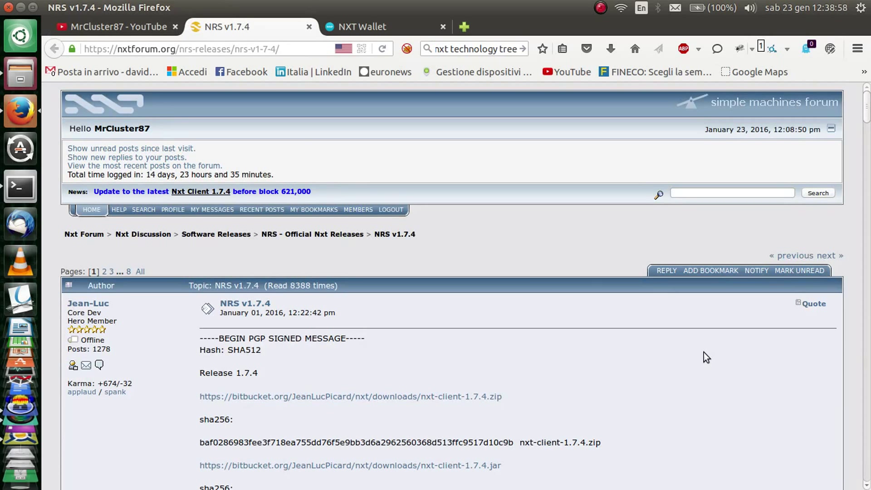
{"action": "scroll", "coordinate": [704, 352], "scroll_direction": "down", "scroll_amount": 5}
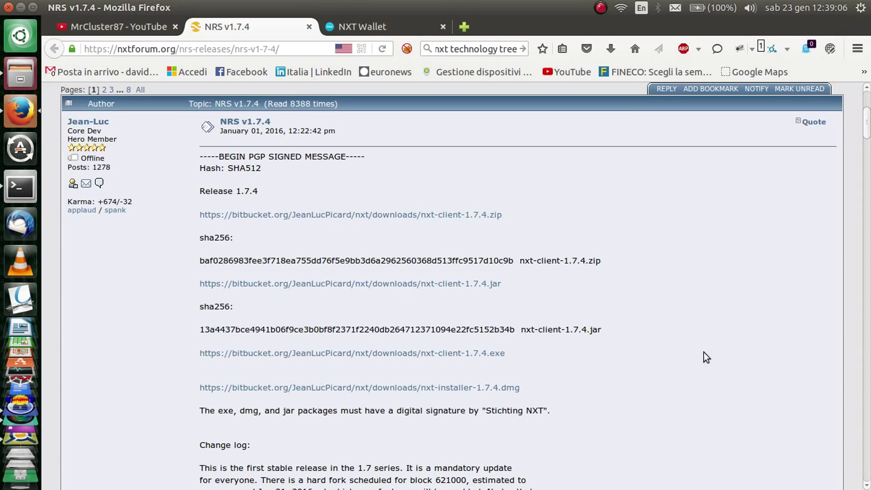
{"action": "scroll", "coordinate": [704, 352], "scroll_direction": "down", "scroll_amount": 5}
{"action": "scroll", "coordinate": [704, 352], "scroll_direction": "down", "scroll_amount": 2}
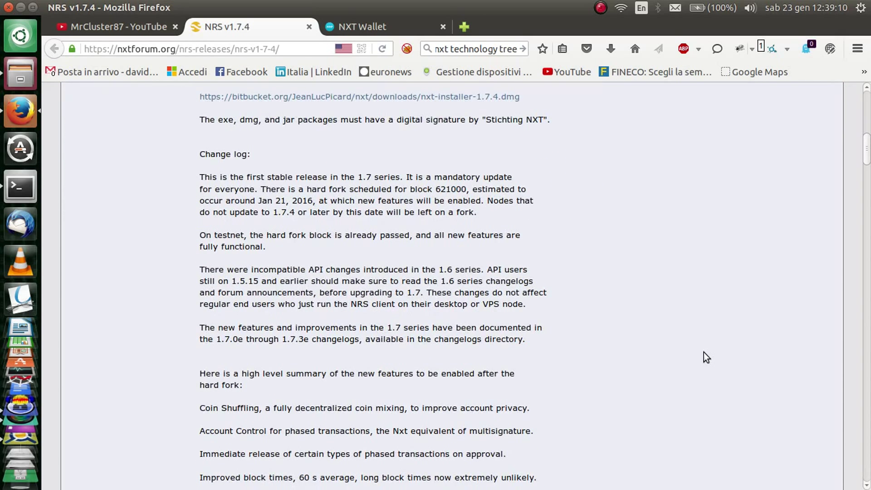
{"action": "scroll", "coordinate": [704, 352], "scroll_direction": "down", "scroll_amount": 1}
{"action": "scroll", "coordinate": [704, 352], "scroll_direction": "up", "scroll_amount": 9}
{"action": "scroll", "coordinate": [704, 352], "scroll_direction": "down", "scroll_amount": 3}
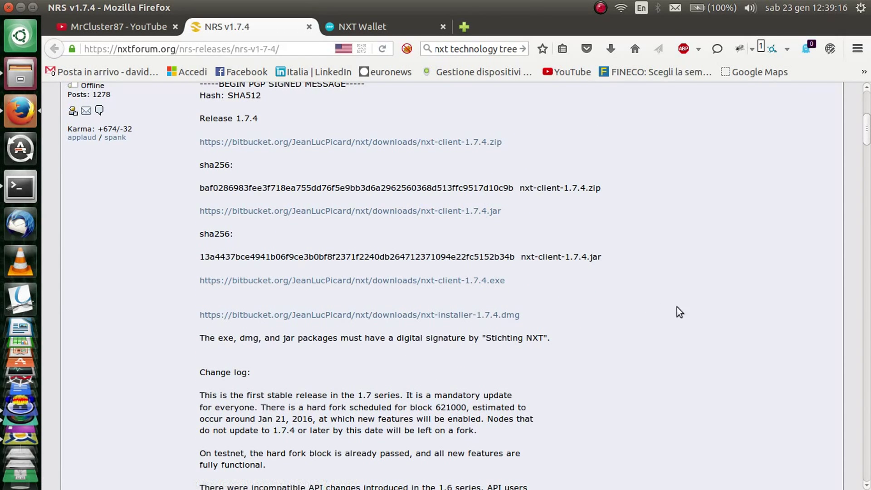
{"action": "scroll", "coordinate": [694, 312], "scroll_direction": "down", "scroll_amount": 5}
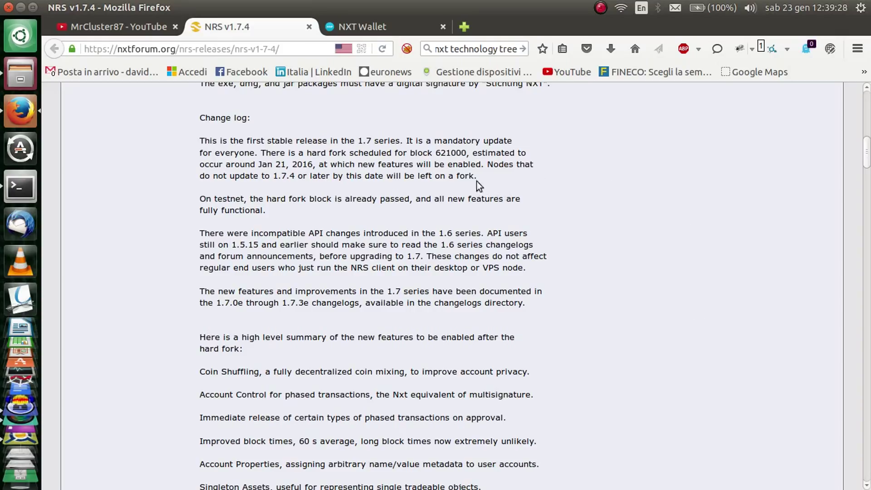
Examine the change log's passages on the hard fork deadline and the 1.6 series, highlighting the fork warning and "API changes"
{"action": "left_click_drag", "start_coordinate": [435, 156], "coordinate": [452, 153]}
{"action": "left_click", "coordinate": [706, 219]}
{"action": "left_click_drag", "start_coordinate": [355, 176], "coordinate": [490, 173]}
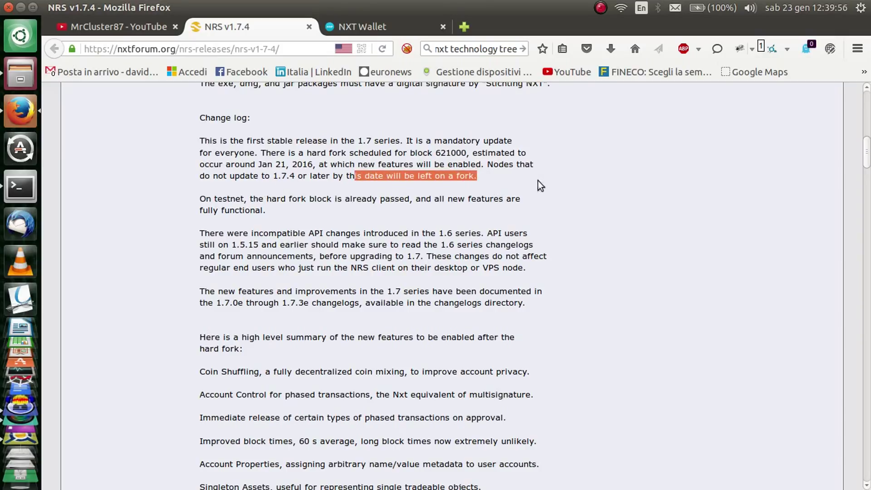
{"action": "left_click", "coordinate": [599, 211]}
{"action": "scroll", "coordinate": [598, 210], "scroll_direction": "down", "scroll_amount": 5}
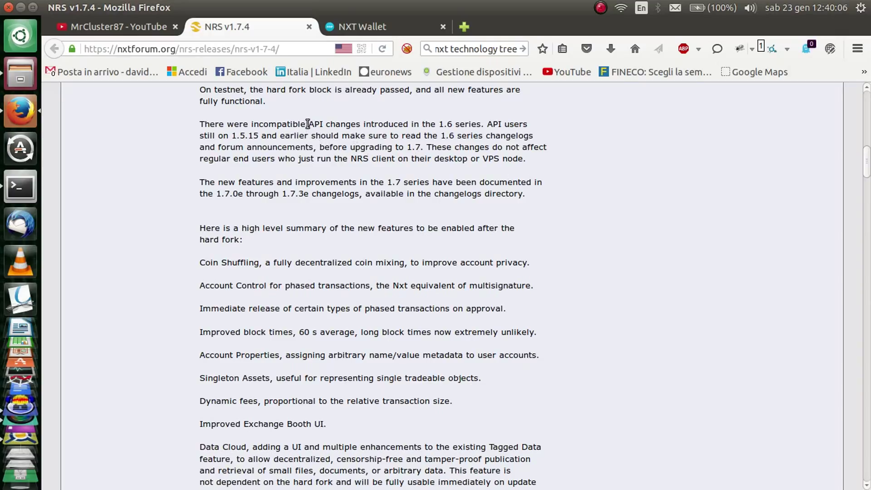
{"action": "left_click_drag", "start_coordinate": [308, 124], "coordinate": [365, 124]}
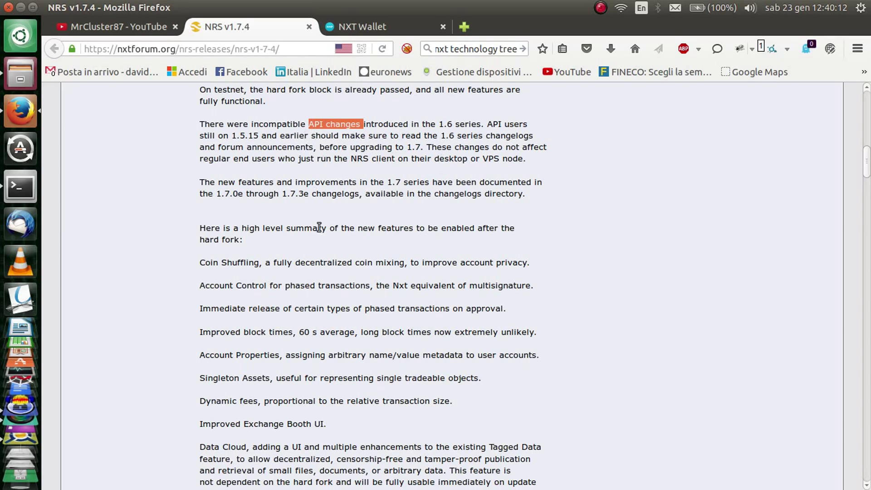
{"action": "left_click", "coordinate": [557, 208]}
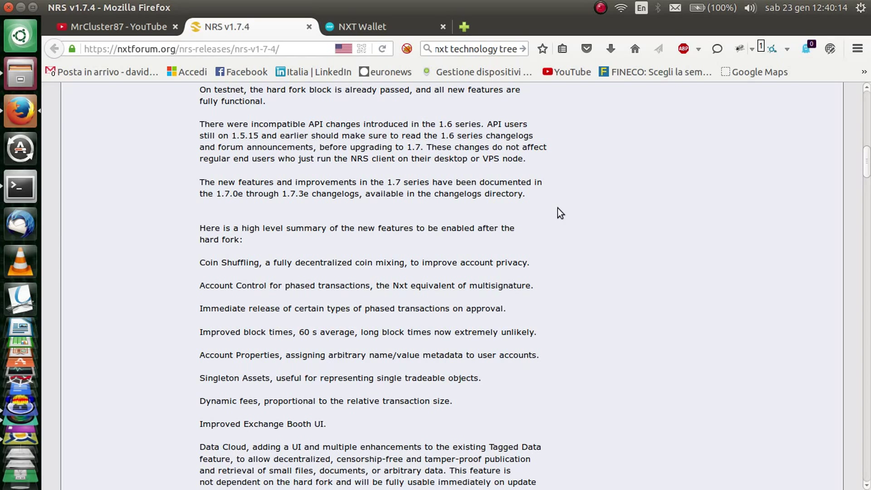
Review the summary of new features enabled after the hard fork, highlighting "multisignature" and "Dynamic fees"
{"action": "scroll", "coordinate": [558, 208], "scroll_direction": "down", "scroll_amount": 3}
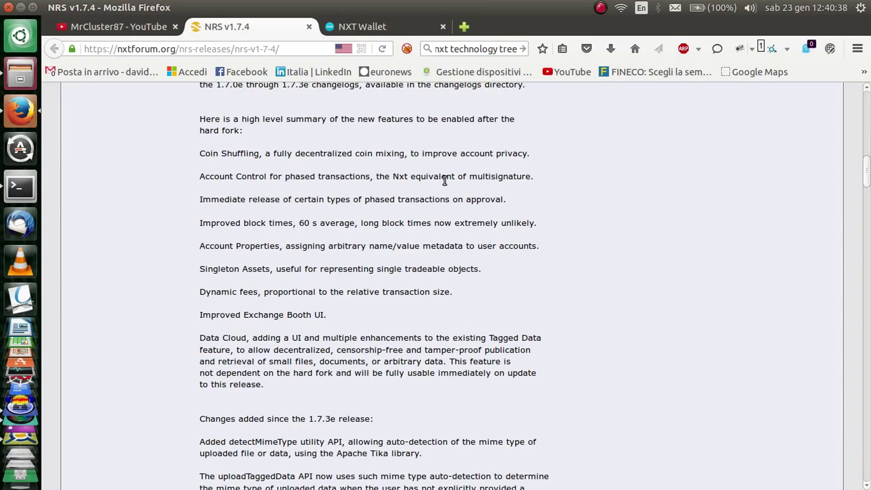
{"action": "left_click_drag", "start_coordinate": [470, 176], "coordinate": [532, 177]}
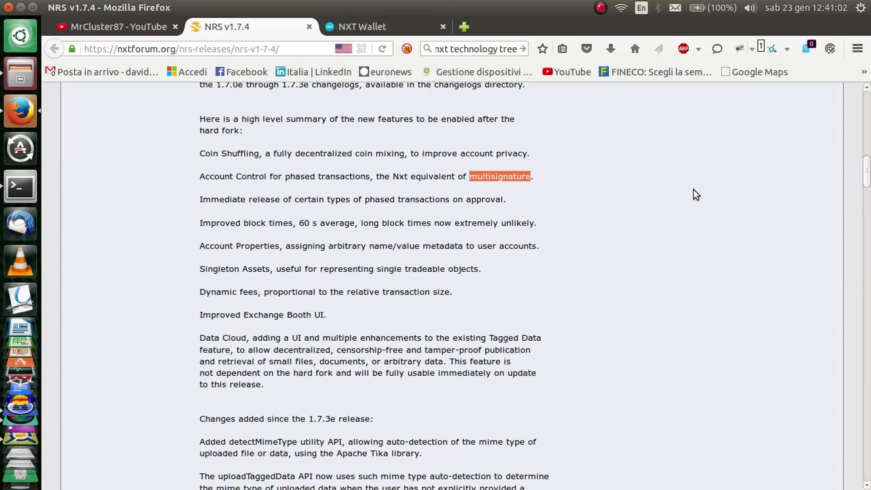
{"action": "left_click", "coordinate": [615, 224]}
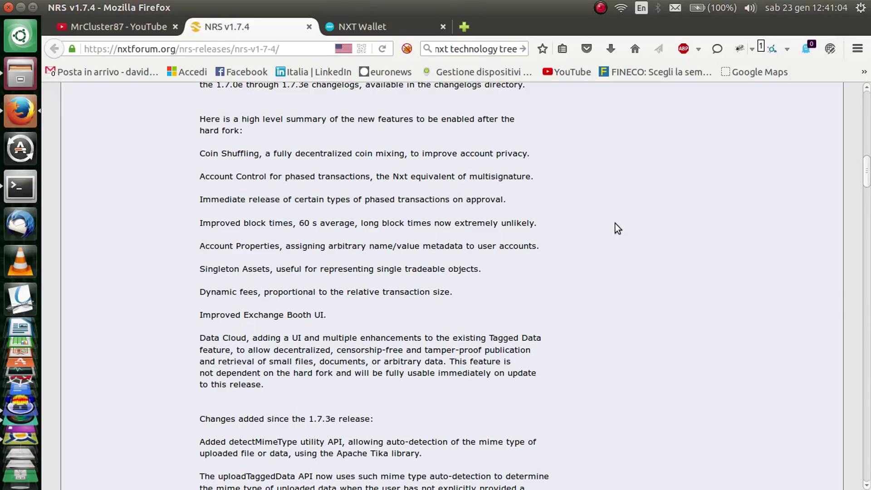
{"action": "scroll", "coordinate": [615, 223], "scroll_direction": "down", "scroll_amount": 1}
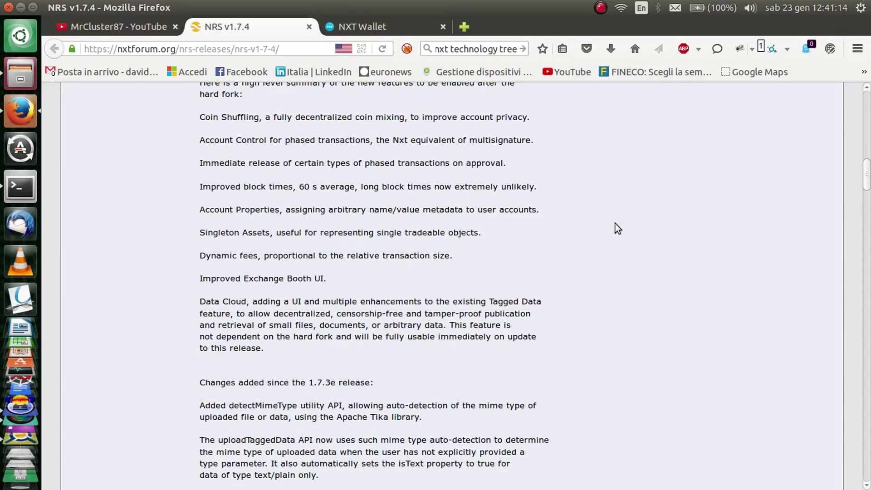
{"action": "scroll", "coordinate": [615, 223], "scroll_direction": "down", "scroll_amount": 3}
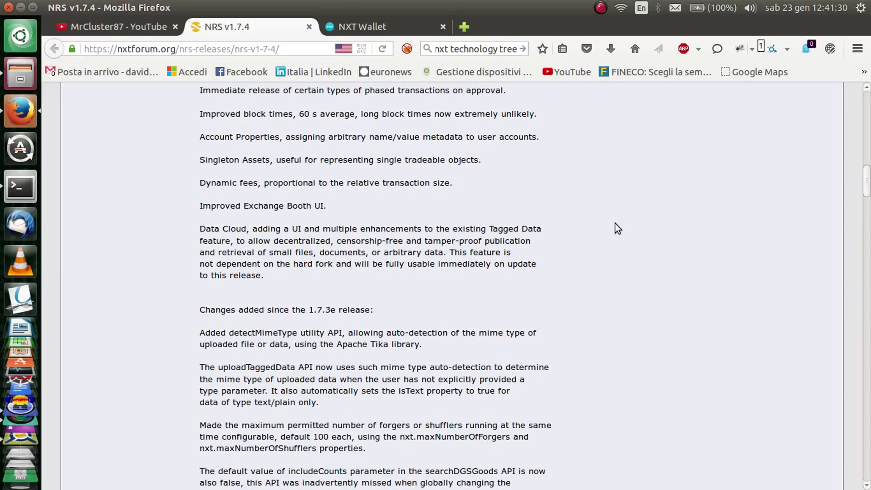
{"action": "left_click_drag", "start_coordinate": [204, 182], "coordinate": [258, 183]}
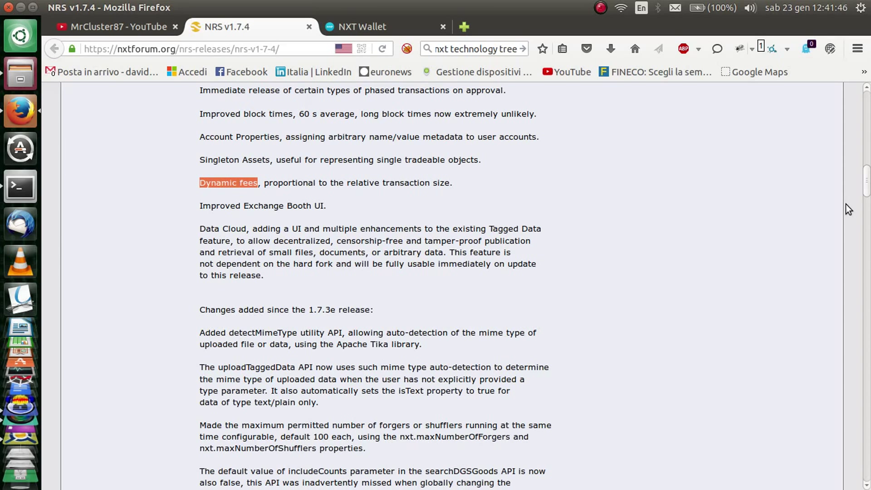
{"action": "scroll", "coordinate": [846, 204], "scroll_direction": "down", "scroll_amount": 4}
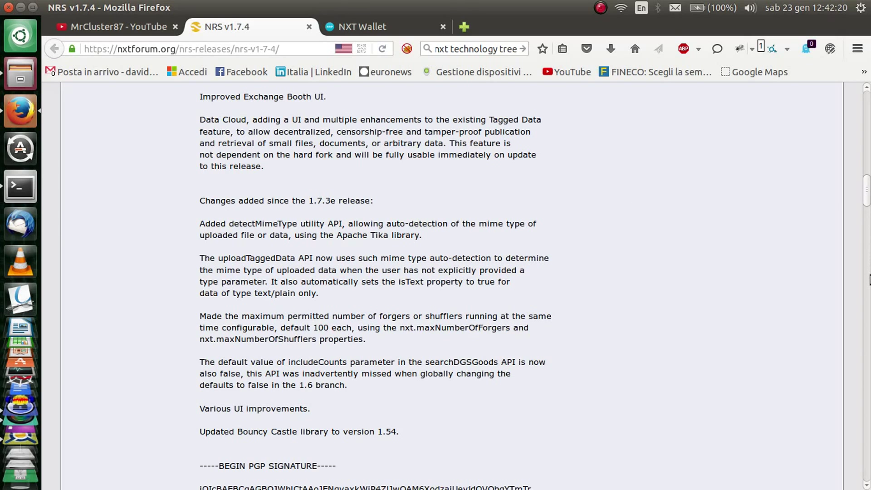
{"action": "mouse_move", "coordinate": [868, 193]}
{"action": "left_mouse_down"}
{"action": "mouse_move", "coordinate": [869, 165]}
{"action": "mouse_move", "coordinate": [867, 178]}
{"action": "left_mouse_up"}
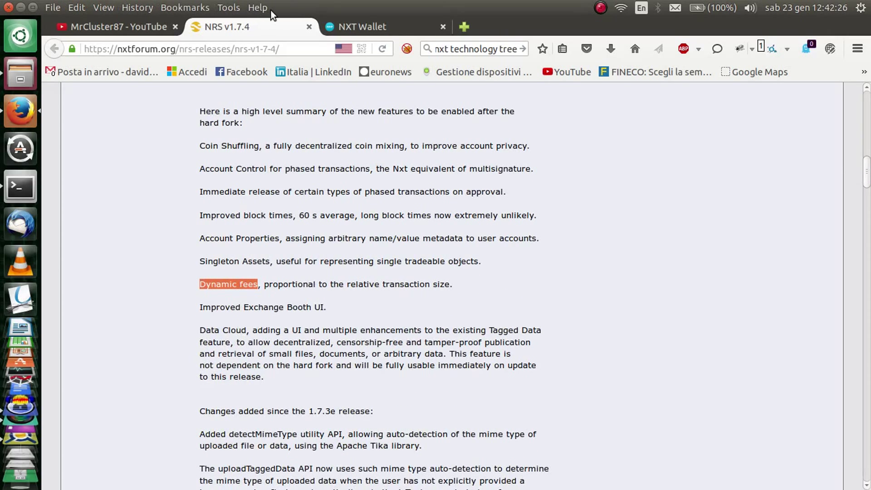
Switch to the NXT Wallet, view the Set Account Info form with its fee calculation option, and dismiss it
{"action": "left_click", "coordinate": [339, 25]}
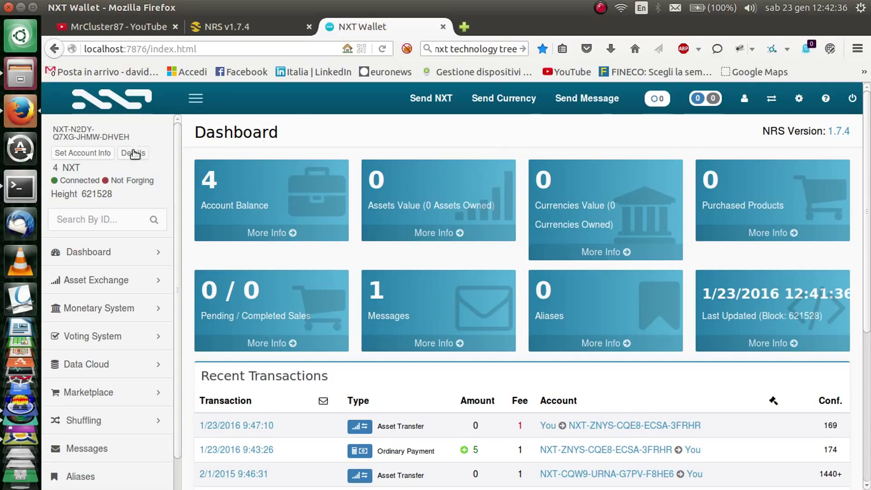
{"action": "left_click", "coordinate": [86, 154]}
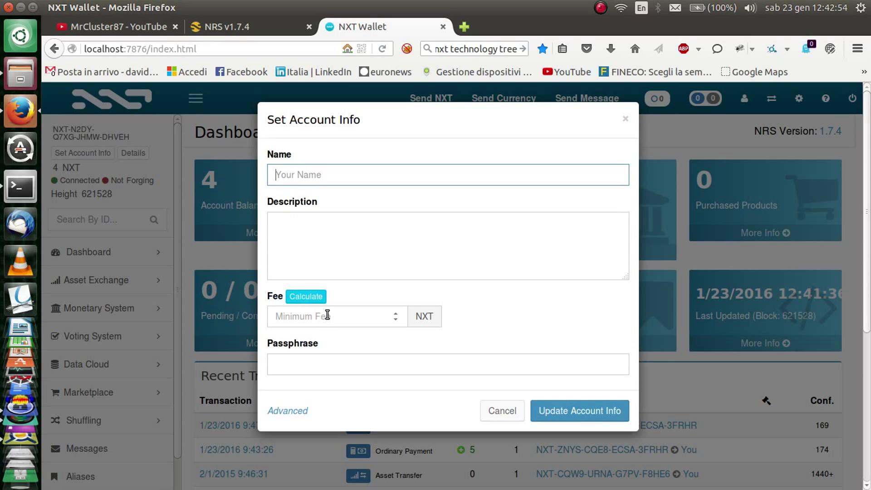
{"action": "left_click", "coordinate": [503, 410]}
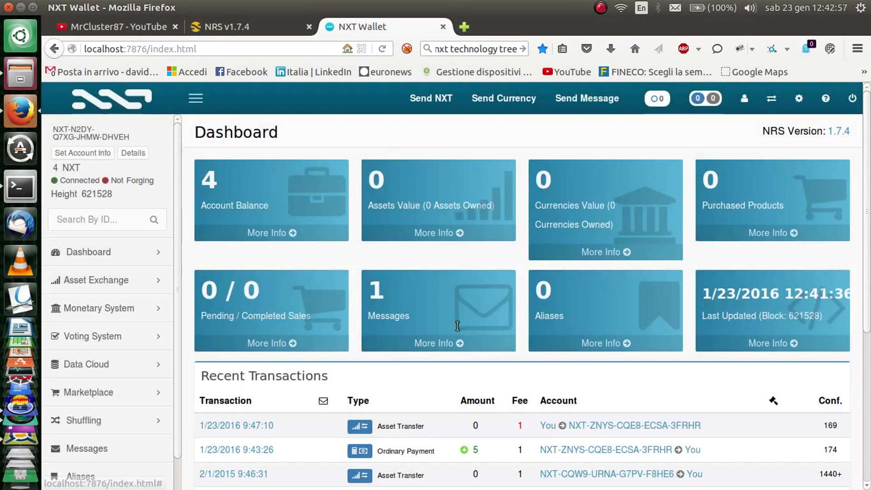
View the account details, going through the ledger, assets, trade history and currencies, and close them
{"action": "left_click", "coordinate": [136, 156]}
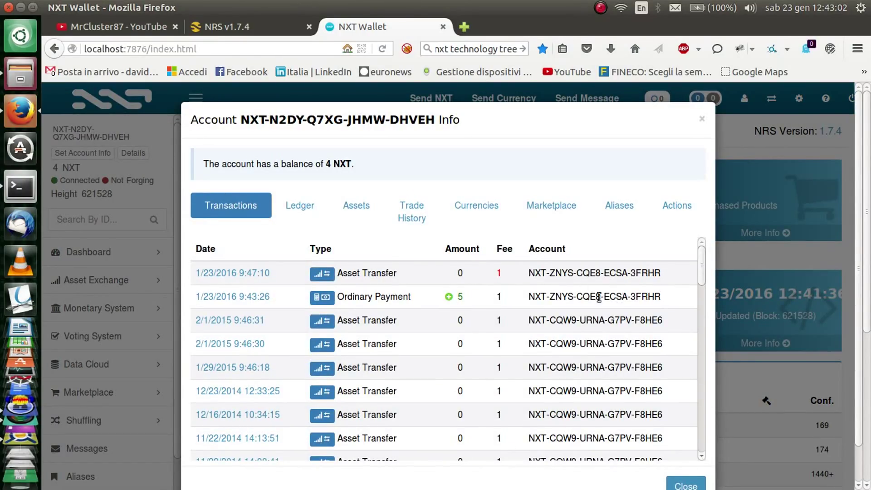
{"action": "left_click", "coordinate": [308, 209]}
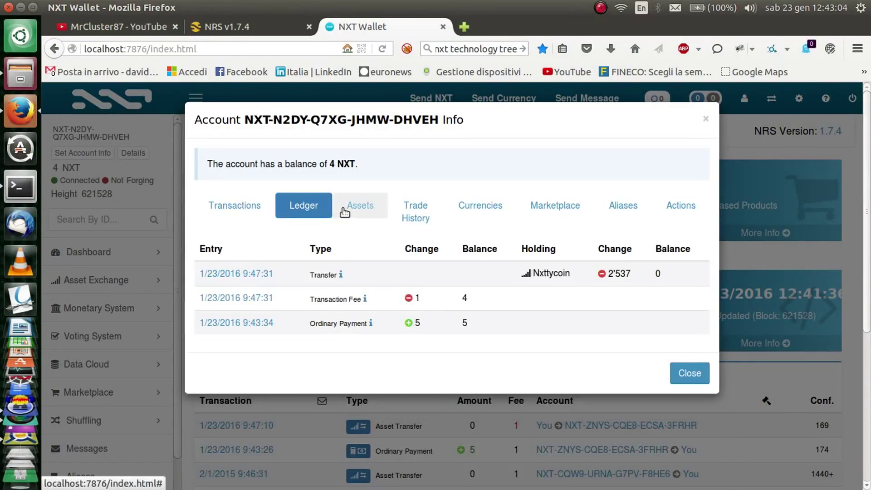
{"action": "left_click", "coordinate": [370, 211]}
{"action": "left_click", "coordinate": [420, 212]}
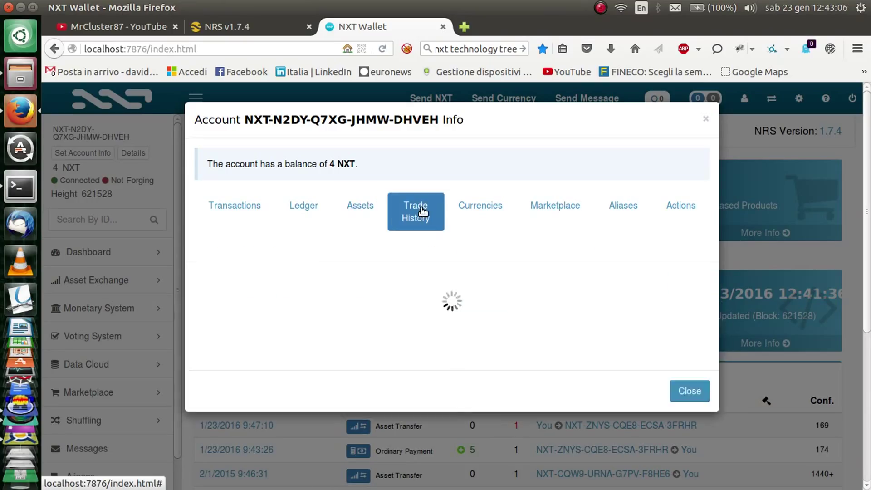
{"action": "left_click", "coordinate": [488, 211]}
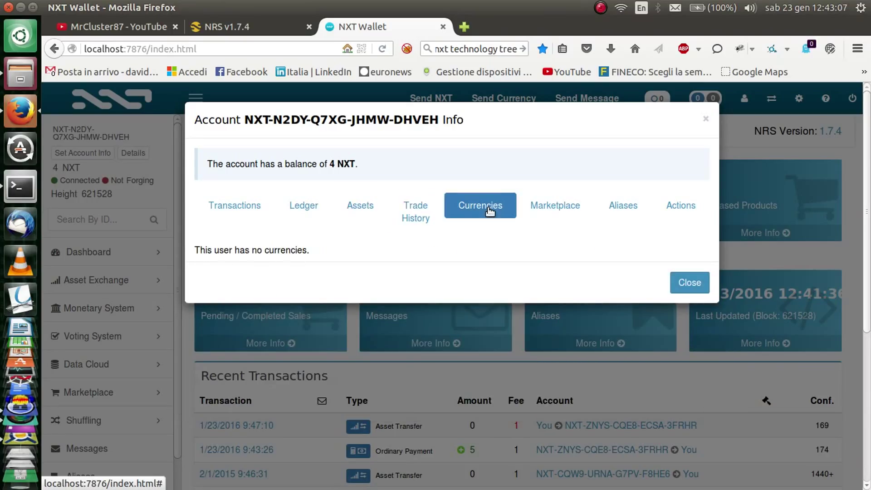
{"action": "left_click", "coordinate": [706, 118]}
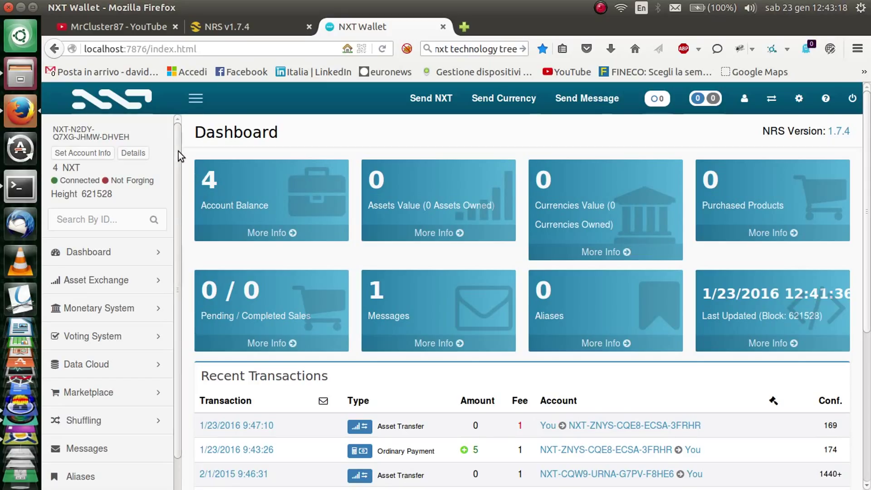
Open the Data Cloud search, show the files tagged "gpg", and look through the tags and listed files
{"action": "left_click_drag", "start_coordinate": [178, 154], "coordinate": [173, 222]}
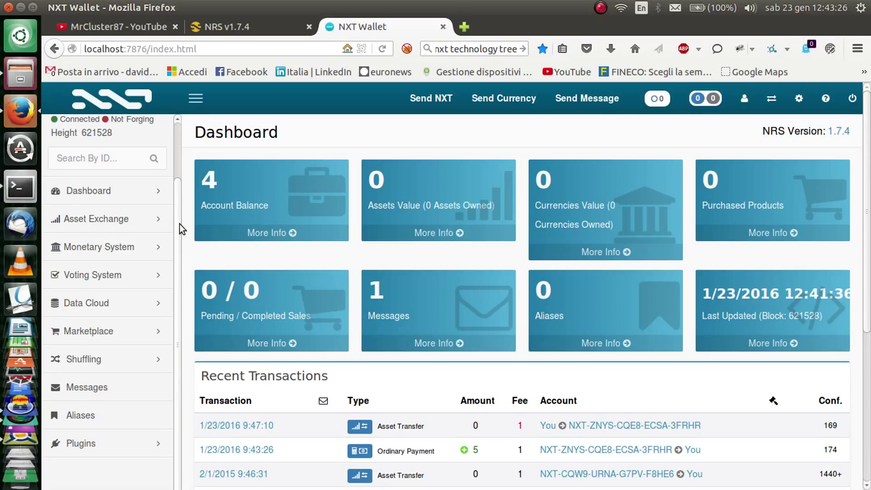
{"action": "left_click", "coordinate": [96, 307]}
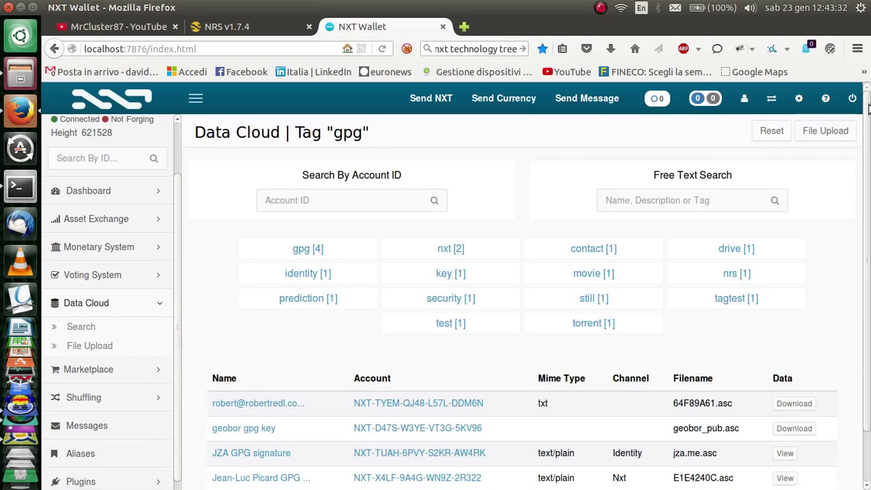
{"action": "scroll", "coordinate": [869, 135], "scroll_direction": "down", "scroll_amount": 1}
{"action": "scroll", "coordinate": [869, 191], "scroll_direction": "down", "scroll_amount": 2}
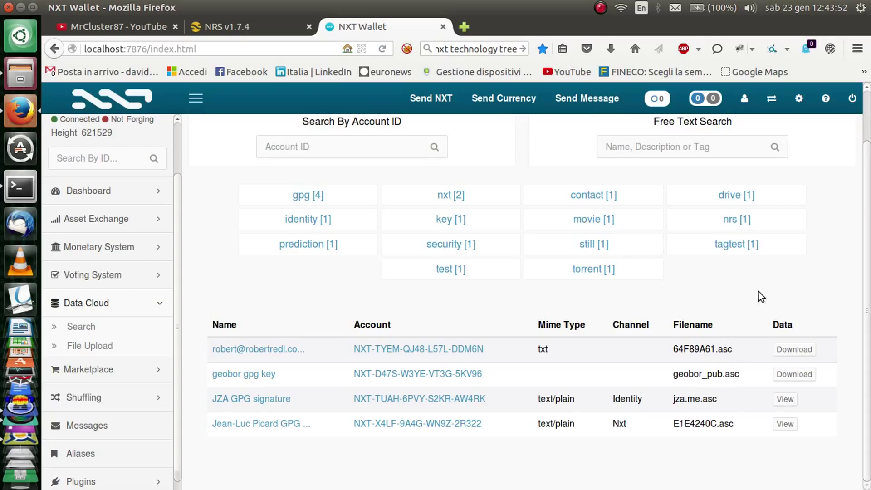
{"action": "left_click_drag", "start_coordinate": [869, 210], "coordinate": [870, 135]}
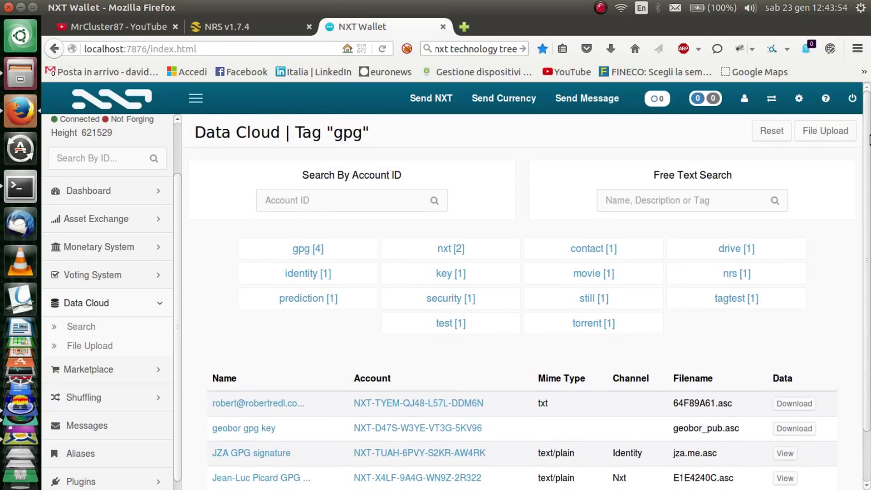
{"action": "scroll", "coordinate": [870, 140], "scroll_direction": "down", "scroll_amount": 2}
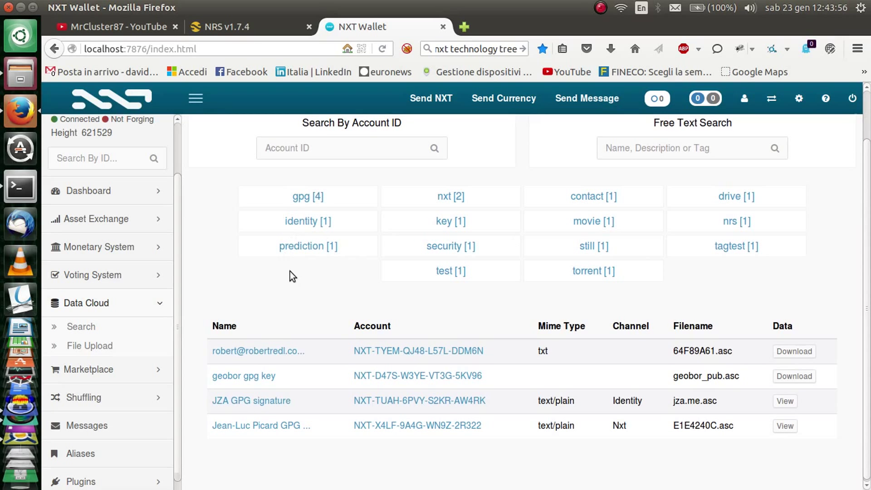
View the transaction info of the GPG signature file in the Identity channel, and close it
{"action": "left_click", "coordinate": [245, 400]}
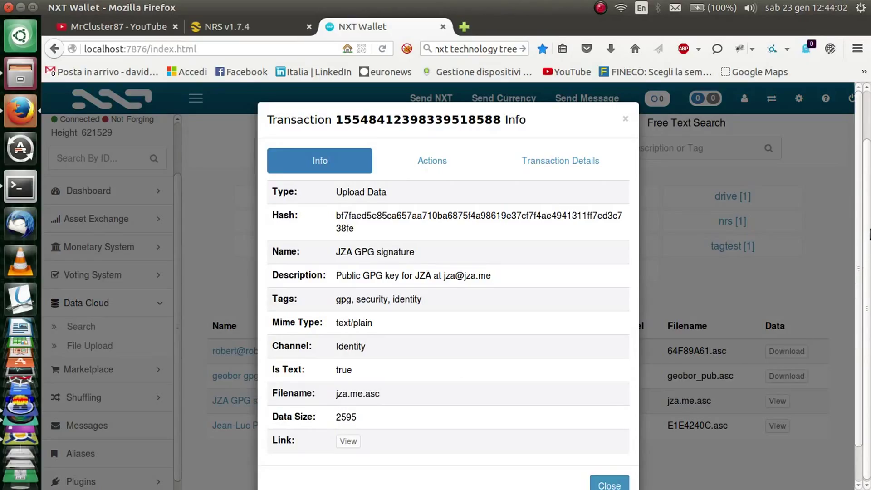
{"action": "left_click_drag", "start_coordinate": [869, 210], "coordinate": [869, 211]}
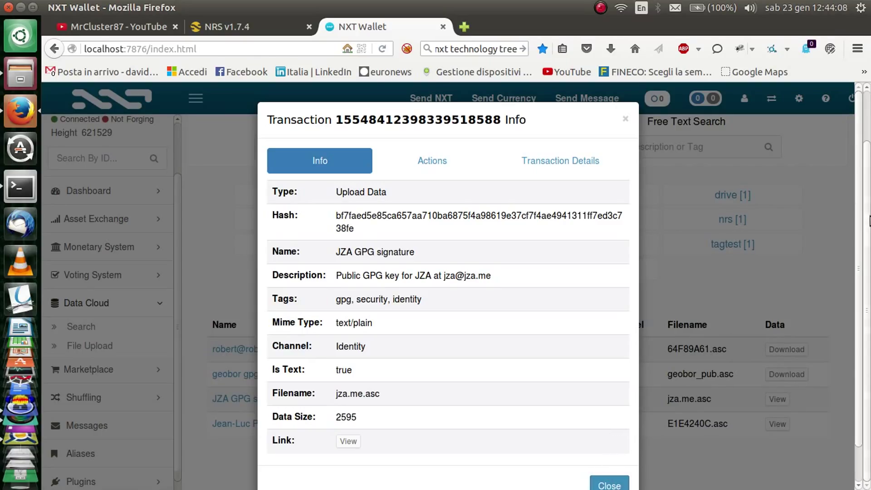
{"action": "scroll", "coordinate": [870, 237], "scroll_direction": "down", "scroll_amount": 2}
{"action": "left_click", "coordinate": [621, 450]}
{"action": "left_click", "coordinate": [247, 400]}
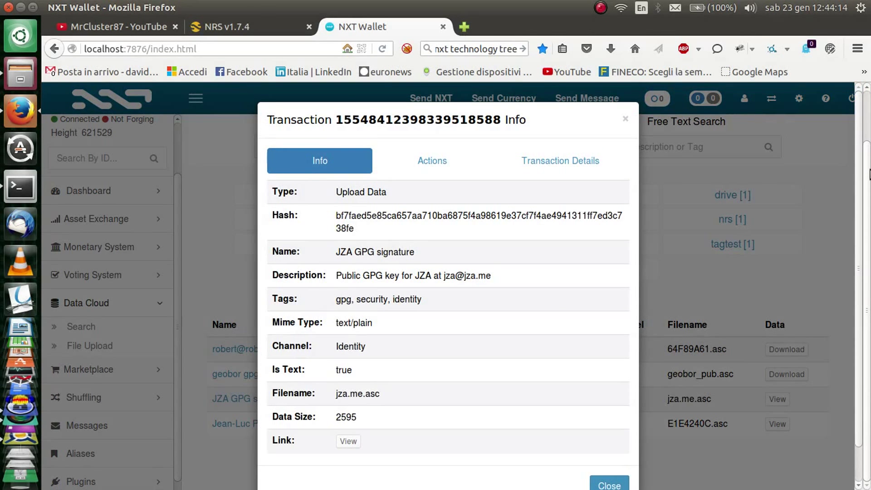
{"action": "scroll", "coordinate": [862, 269], "scroll_direction": "down", "scroll_amount": 2}
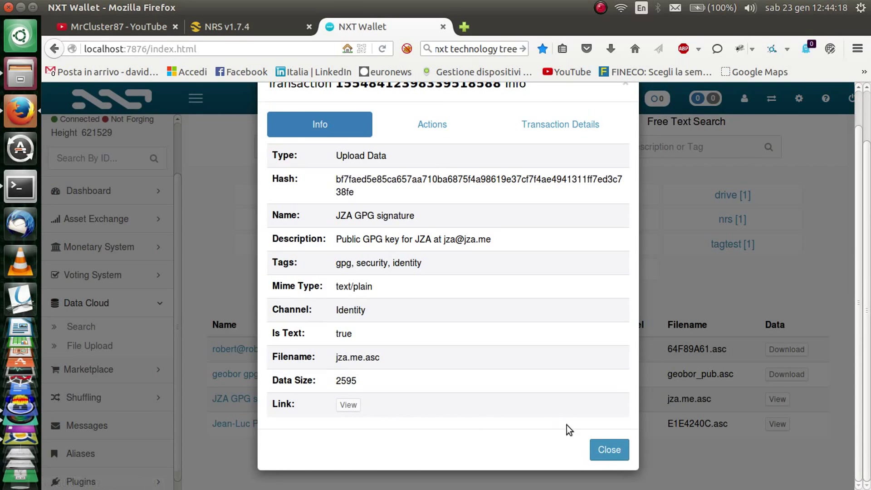
{"action": "left_click", "coordinate": [608, 450]}
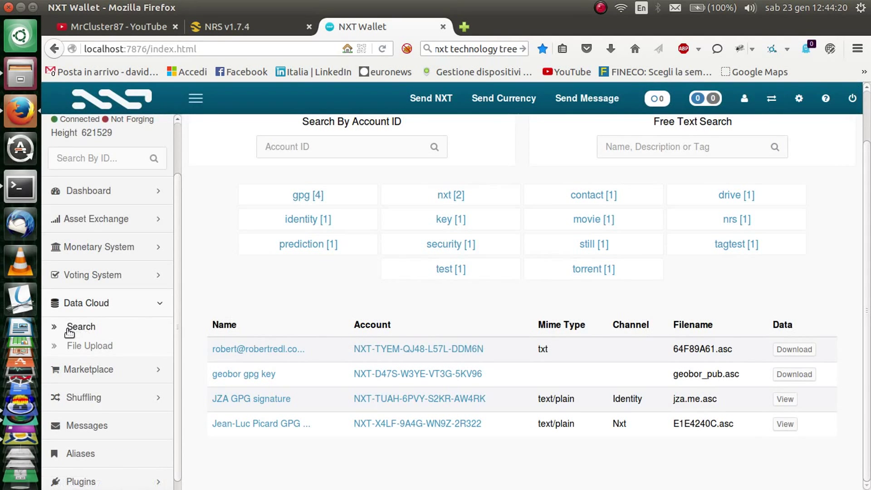
Collapse the Data Cloud section, show the active shufflings, and highlight the warning's node-online requirement and the 12 NXT fee figure
{"action": "left_click", "coordinate": [74, 307]}
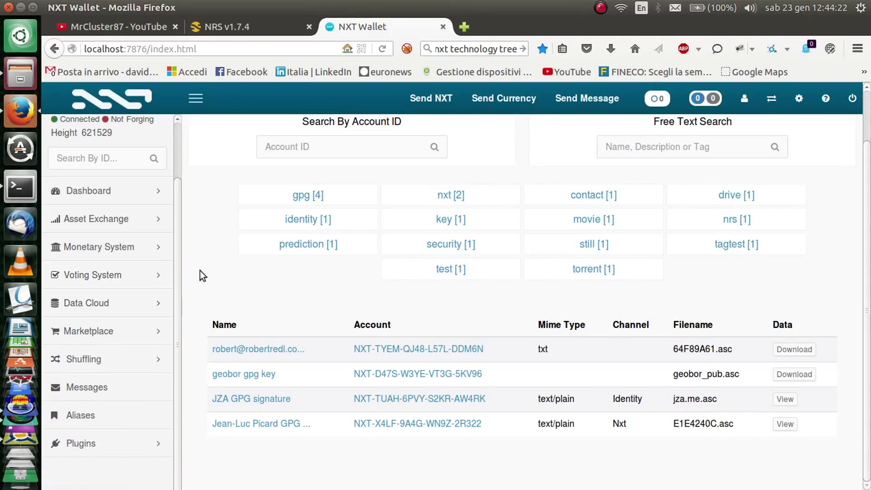
{"action": "left_click", "coordinate": [76, 361]}
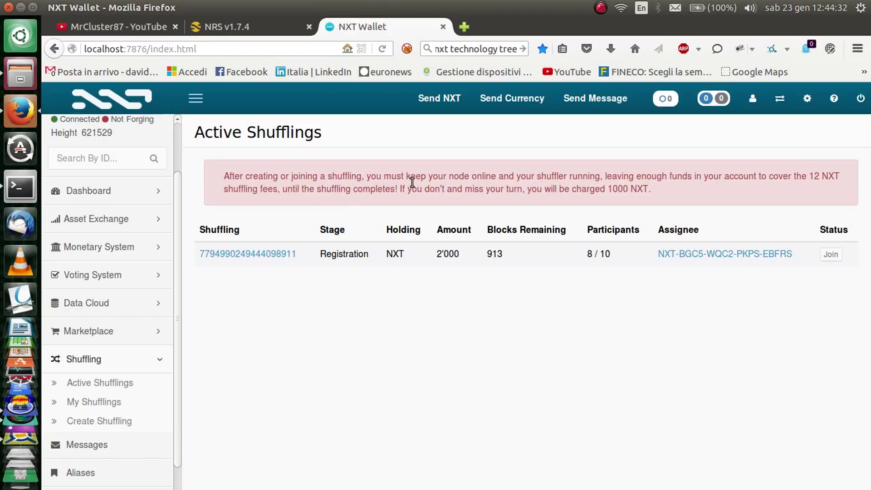
{"action": "left_click_drag", "start_coordinate": [448, 179], "coordinate": [507, 176]}
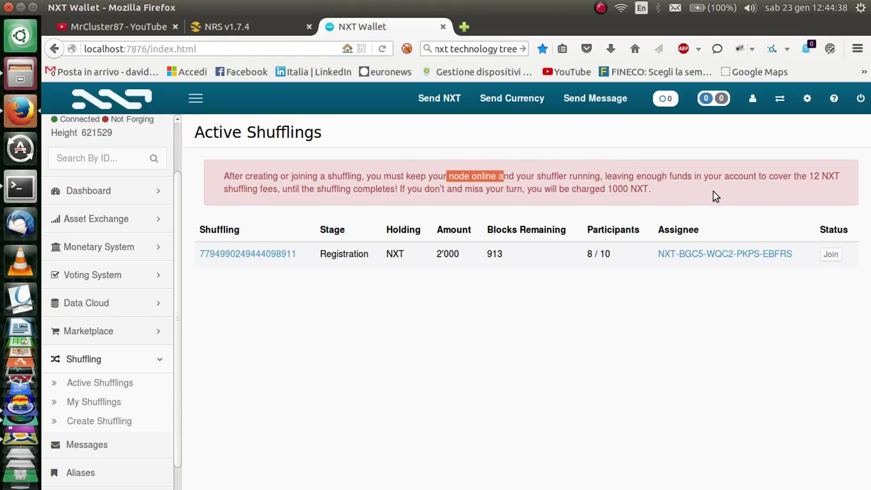
{"action": "left_click_drag", "start_coordinate": [810, 177], "coordinate": [820, 177]}
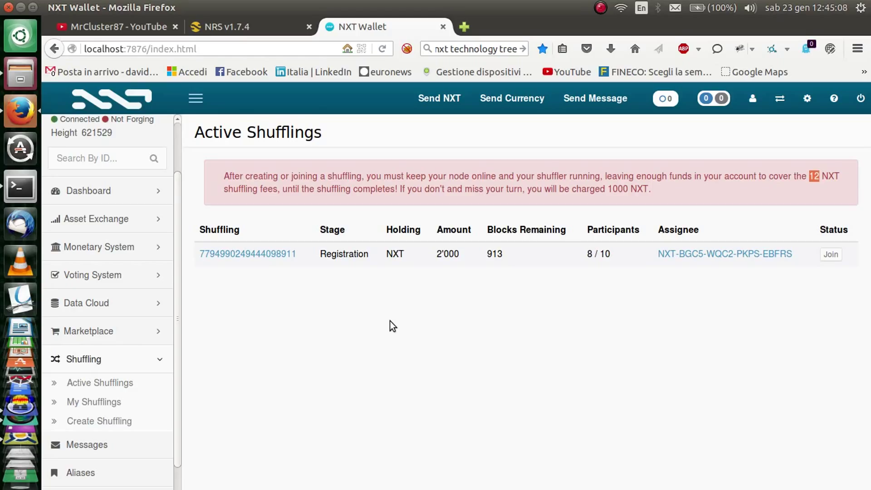
View the listed shuffling's transaction info down to the state hash, highlight the participant limit in the count, and close it
{"action": "left_click", "coordinate": [267, 255]}
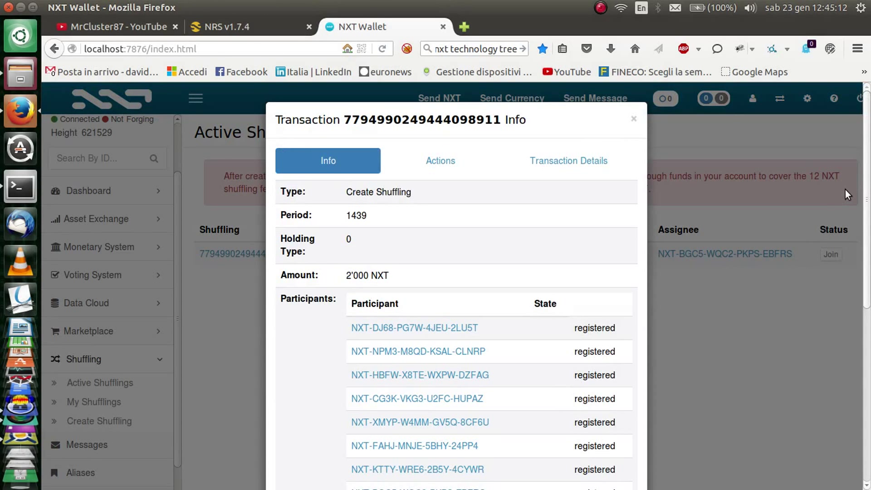
{"action": "scroll", "coordinate": [869, 148], "scroll_direction": "down", "scroll_amount": 1}
{"action": "scroll", "coordinate": [869, 150], "scroll_direction": "down", "scroll_amount": 1}
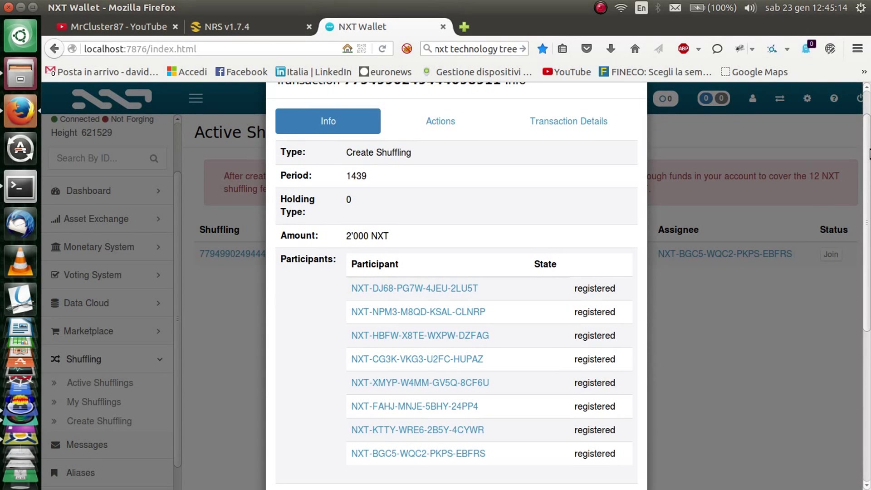
{"action": "scroll", "coordinate": [869, 176], "scroll_direction": "down", "scroll_amount": 3}
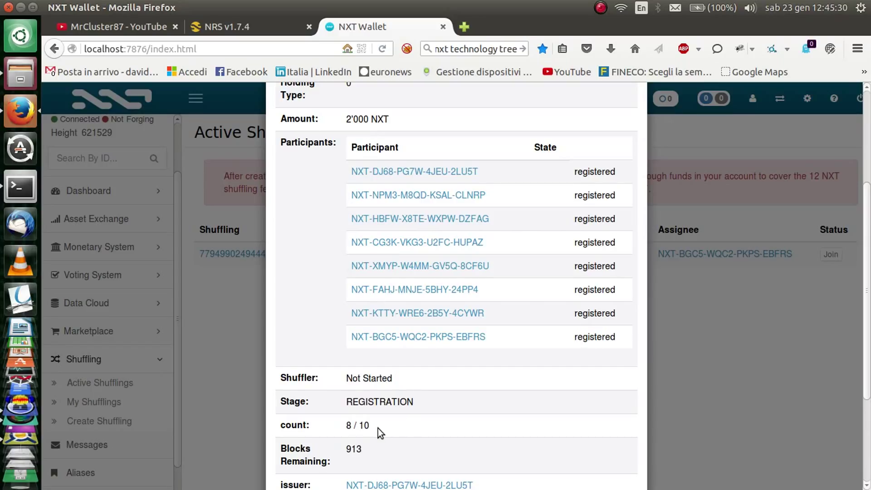
{"action": "left_click_drag", "start_coordinate": [365, 425], "coordinate": [362, 426]}
{"action": "scroll", "coordinate": [859, 220], "scroll_direction": "down", "scroll_amount": 3}
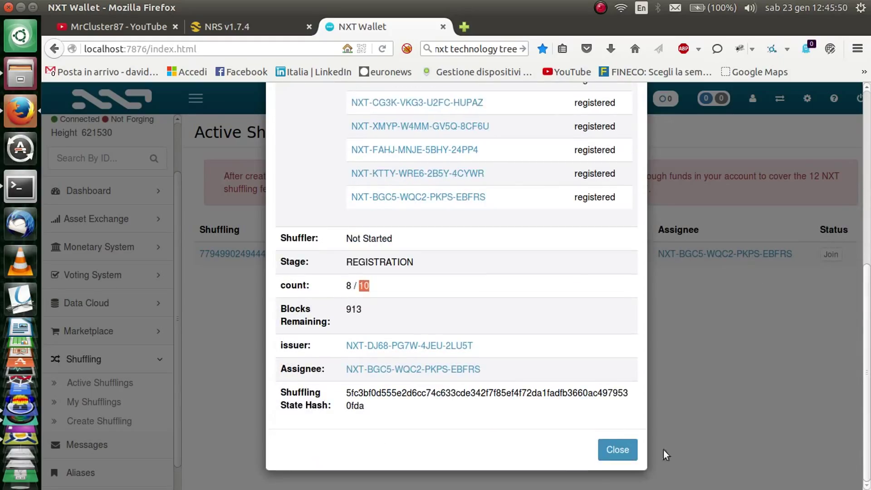
{"action": "left_click", "coordinate": [614, 450]}
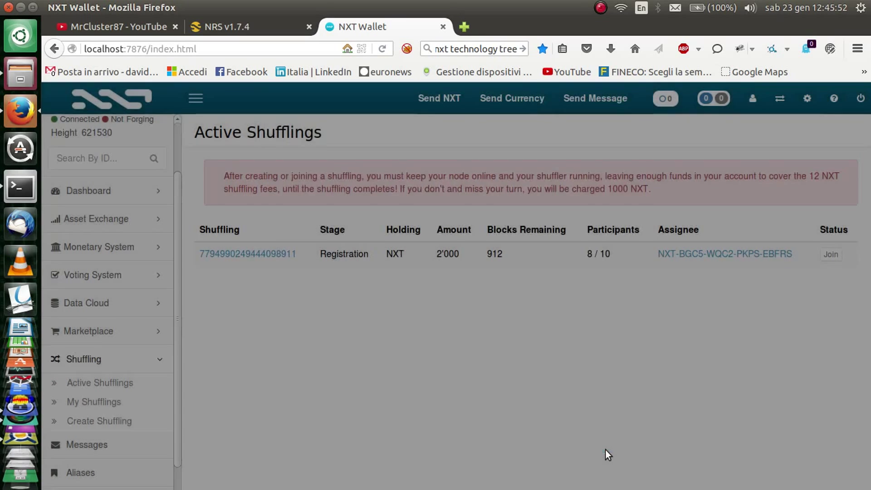
Bring up the Start Shuffler form for joining the listed shuffling, examine its passphrase fields and warnings, and cancel it
{"action": "left_click", "coordinate": [831, 255]}
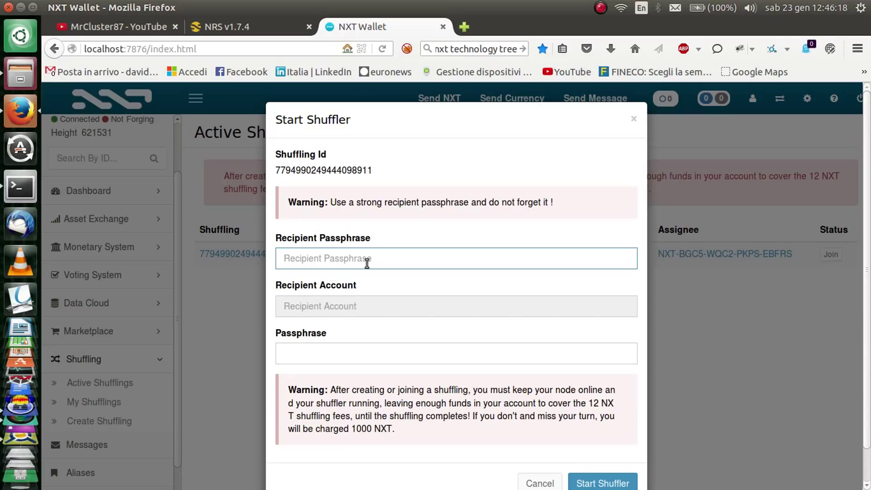
{"action": "left_click", "coordinate": [336, 362]}
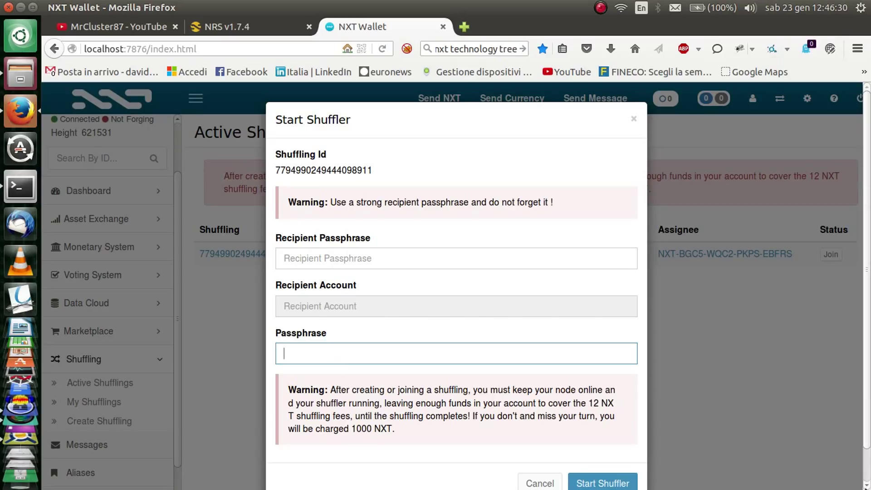
{"action": "scroll", "coordinate": [456, 290], "scroll_direction": "down", "scroll_amount": 1}
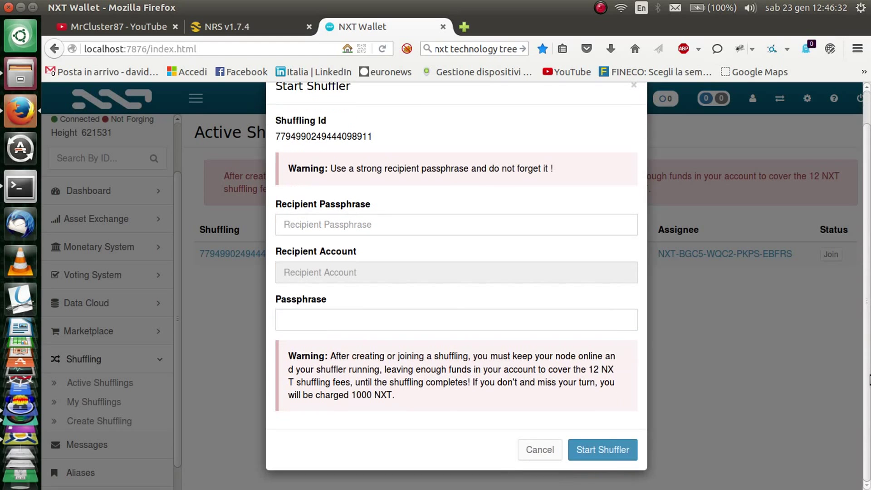
{"action": "left_click", "coordinate": [537, 457]}
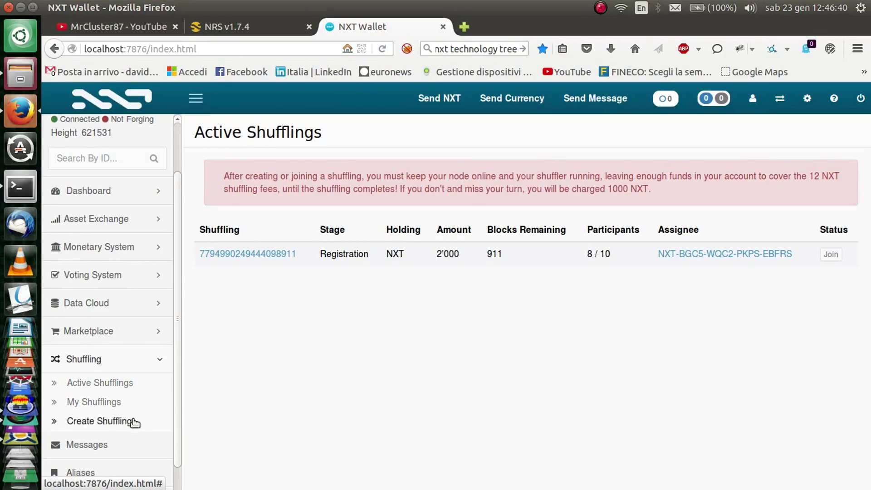
Show My Shufflings, then examine the Create Shuffling form's holding type options and participant count field, and cancel the form
{"action": "left_click", "coordinate": [104, 405]}
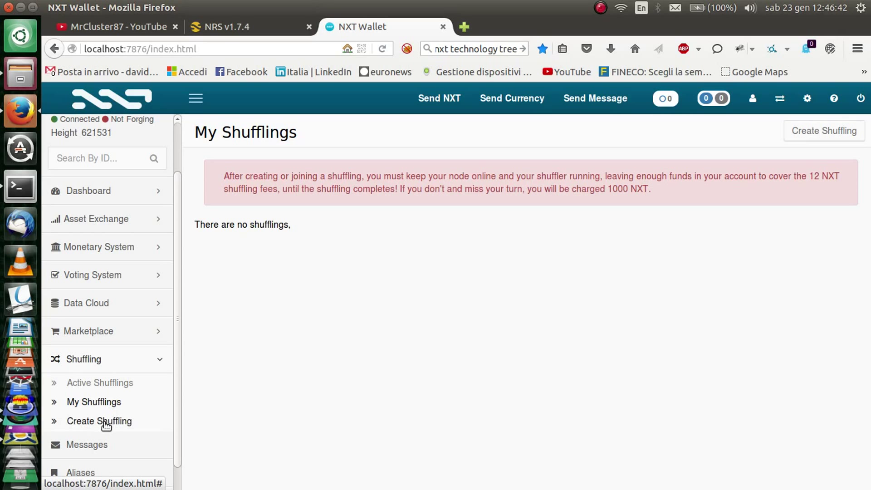
{"action": "left_click", "coordinate": [105, 422]}
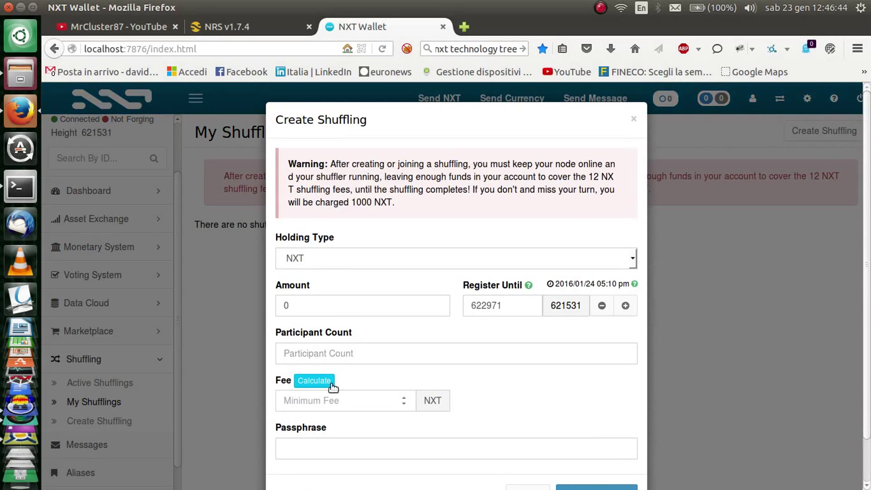
{"action": "scroll", "coordinate": [870, 114], "scroll_direction": "down", "scroll_amount": 2}
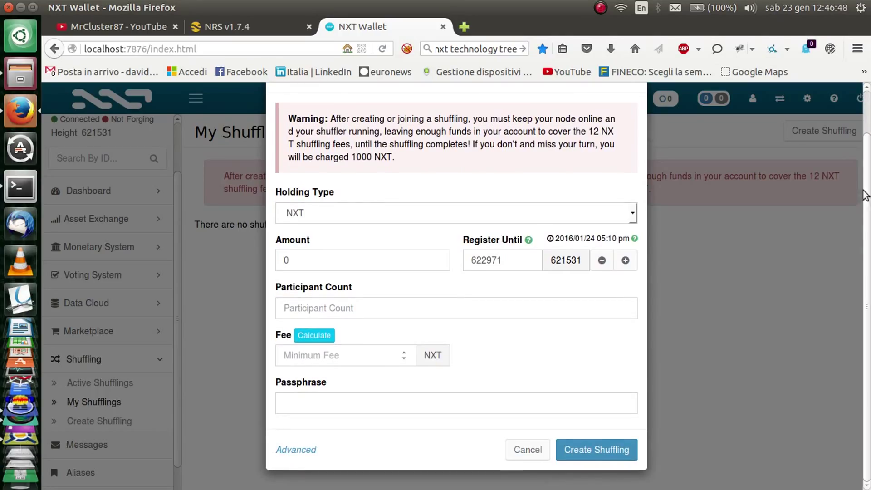
{"action": "left_click", "coordinate": [634, 212]}
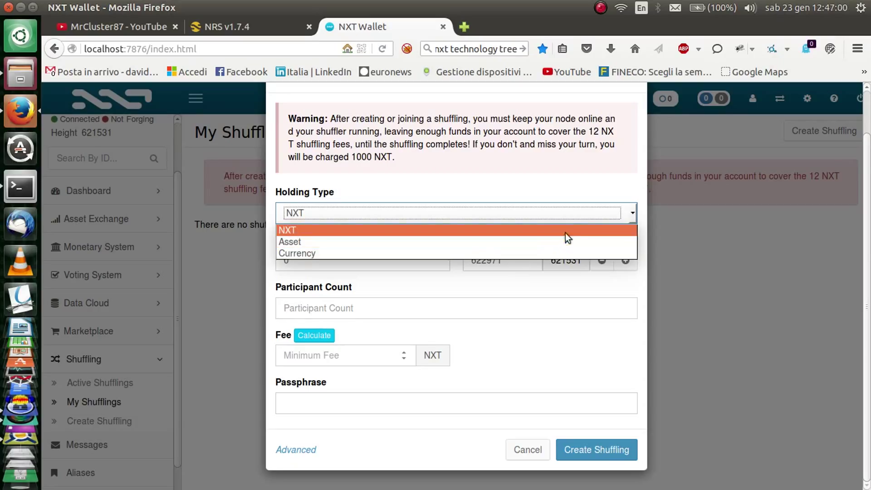
{"action": "left_click", "coordinate": [634, 214]}
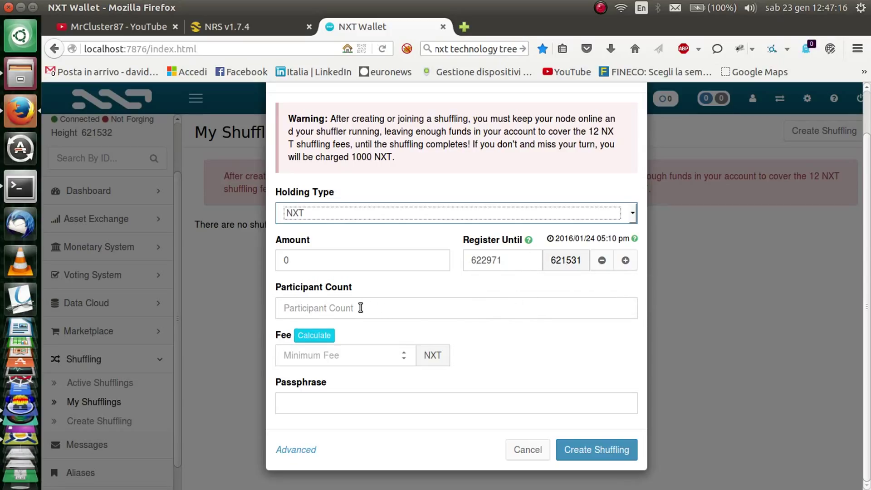
{"action": "left_click", "coordinate": [377, 308]}
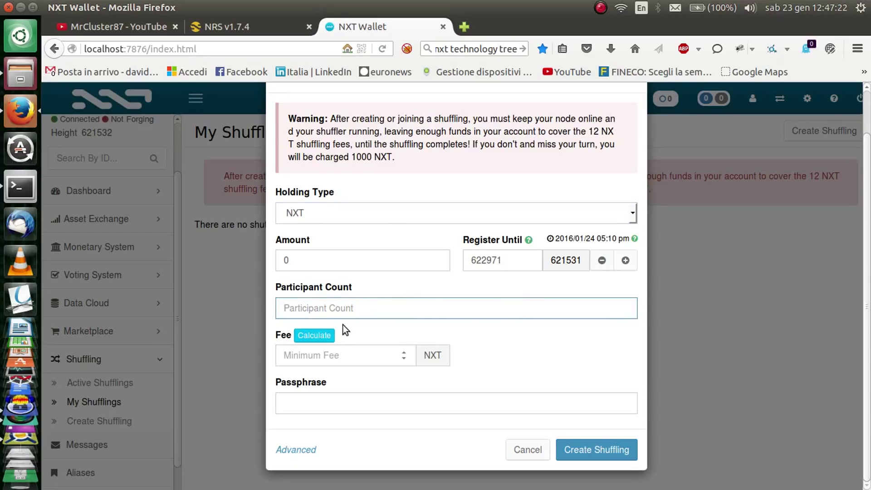
{"action": "left_click", "coordinate": [535, 456]}
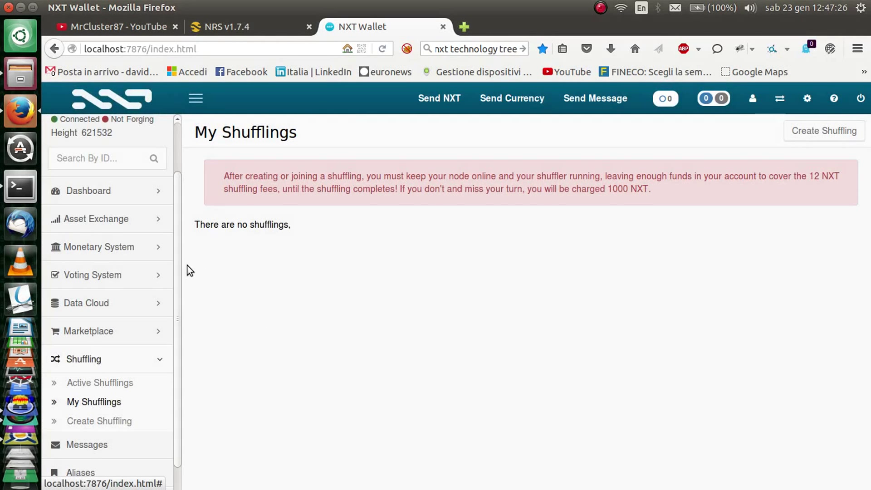
Return to the active shufflings list and collapse the Shuffling section
{"action": "left_click_drag", "start_coordinate": [180, 272], "coordinate": [174, 332]}
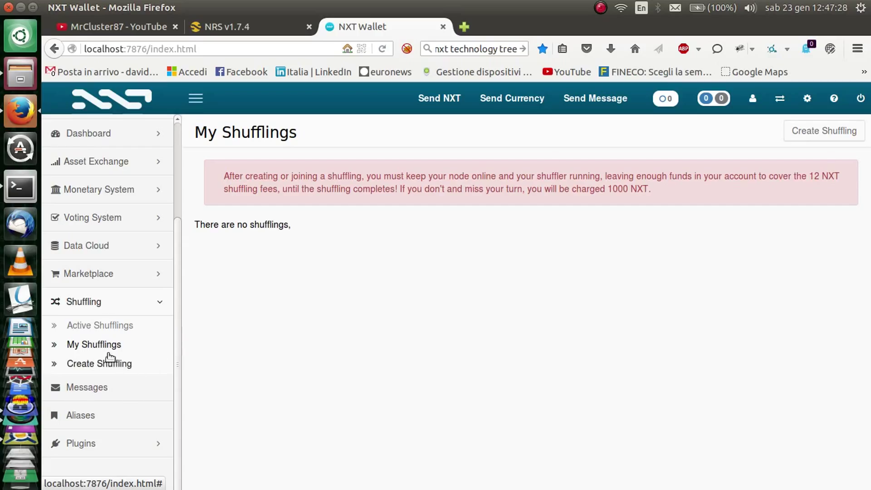
{"action": "left_click", "coordinate": [73, 305]}
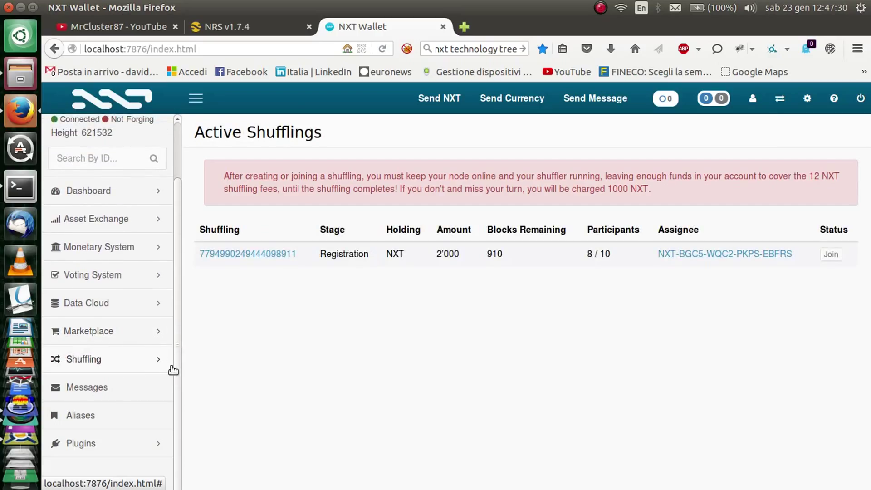
{"action": "left_click_drag", "start_coordinate": [178, 364], "coordinate": [184, 276]}
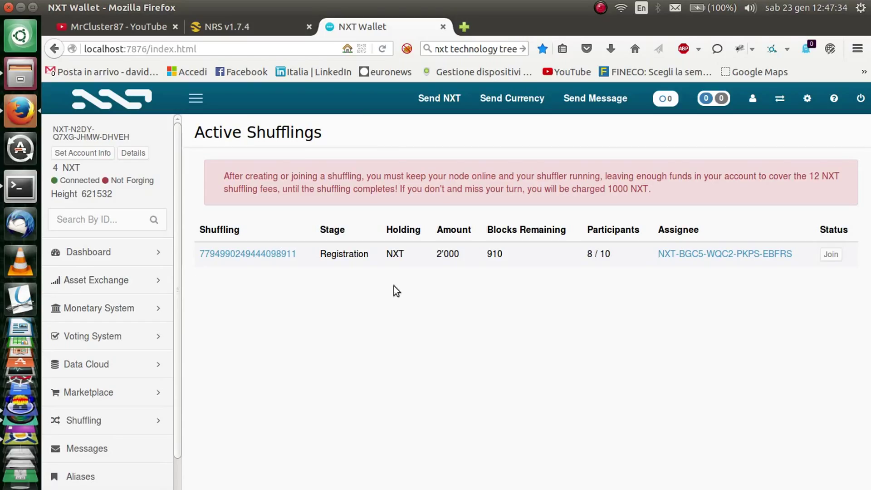
On the NRS v1.7.4 release page, highlight Coin Shuffling, Account Properties, Dynamic fees, Data Cloud and the Account Control line in turn
{"action": "left_click", "coordinate": [271, 29]}
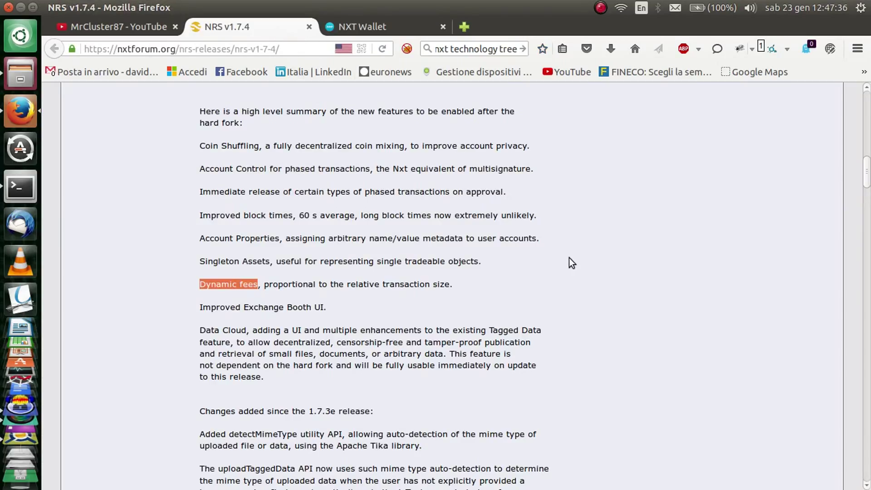
{"action": "left_click_drag", "start_coordinate": [200, 145], "coordinate": [254, 145]}
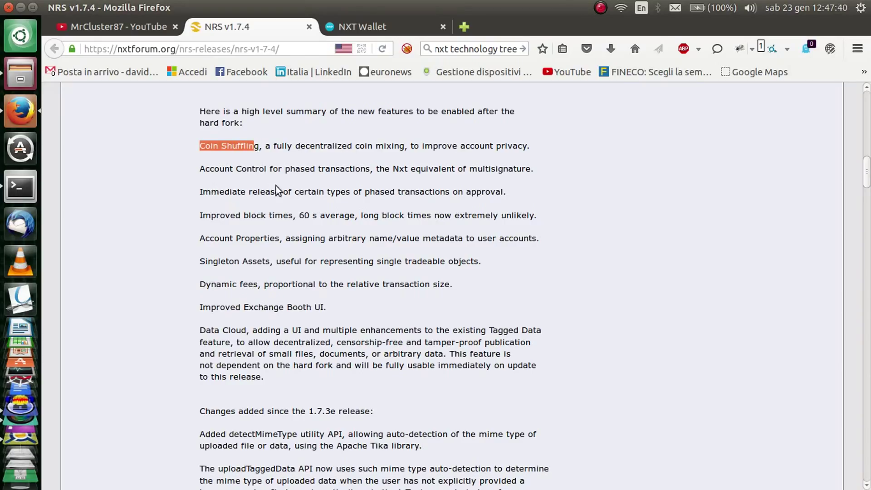
{"action": "left_click_drag", "start_coordinate": [210, 238], "coordinate": [300, 239]}
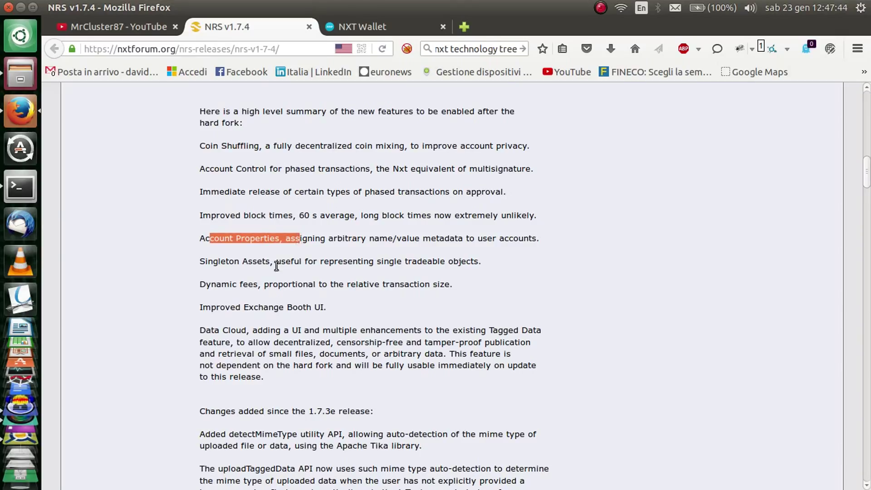
{"action": "left_click_drag", "start_coordinate": [211, 284], "coordinate": [259, 283]}
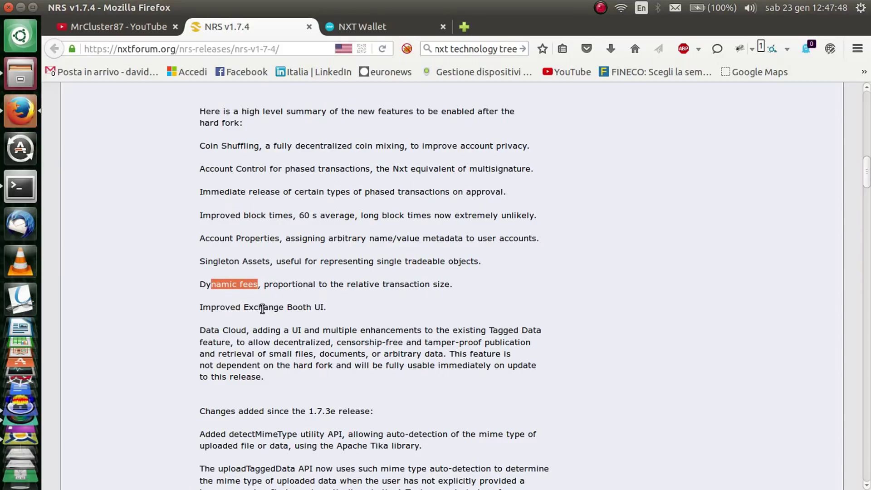
{"action": "left_click_drag", "start_coordinate": [201, 330], "coordinate": [241, 330]}
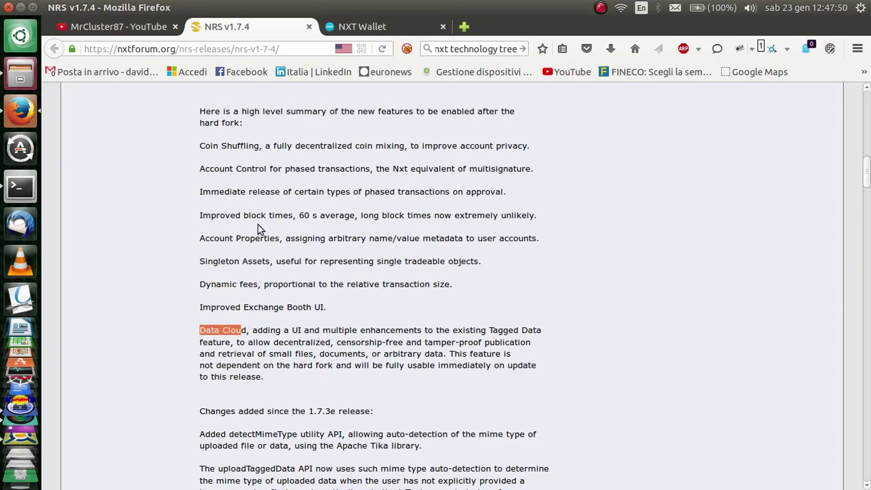
{"action": "left_click_drag", "start_coordinate": [206, 169], "coordinate": [532, 168]}
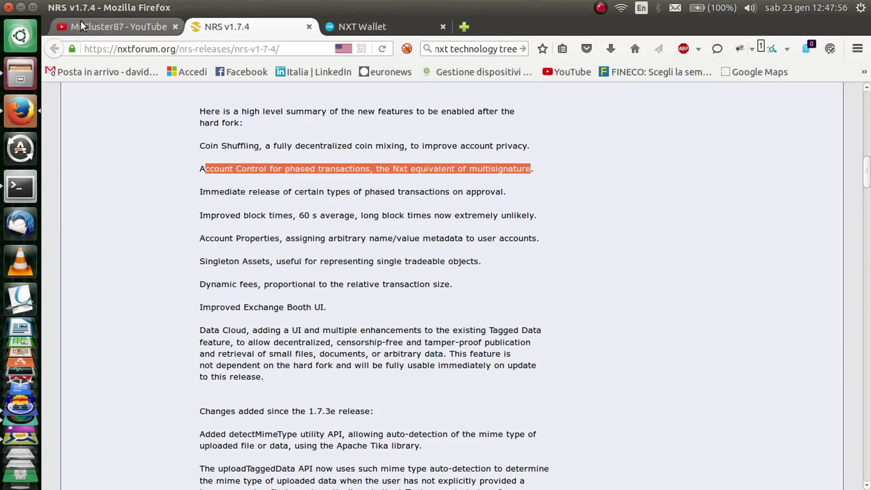
Switch back to the NXT Wallet, bring up the Set Account Info form, and dismiss it without entering anything
{"action": "left_click", "coordinate": [391, 23]}
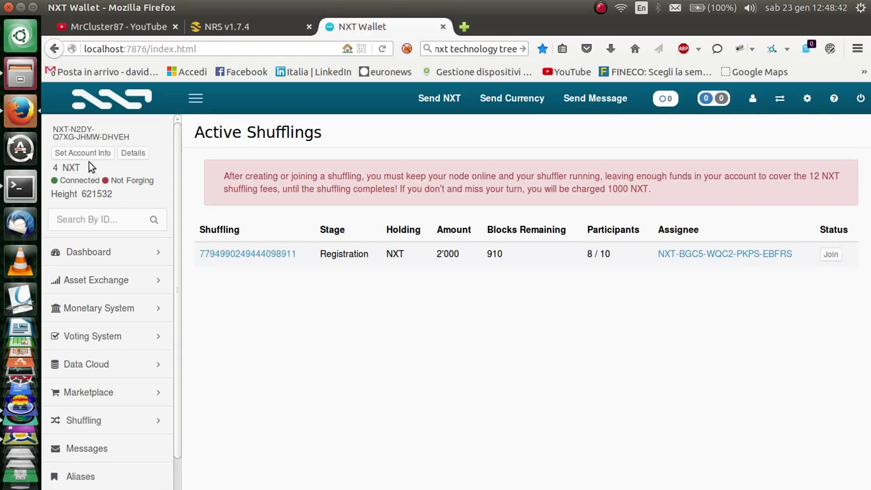
{"action": "left_click", "coordinate": [83, 148]}
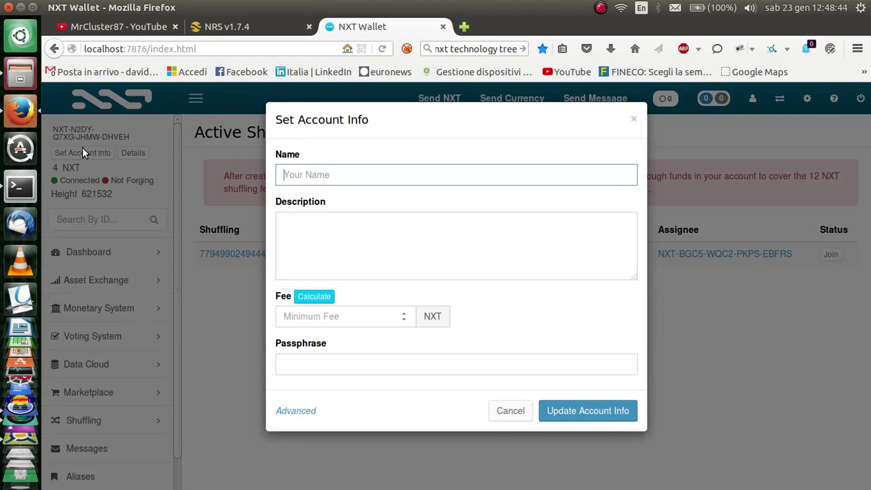
{"action": "left_click", "coordinate": [635, 119]}
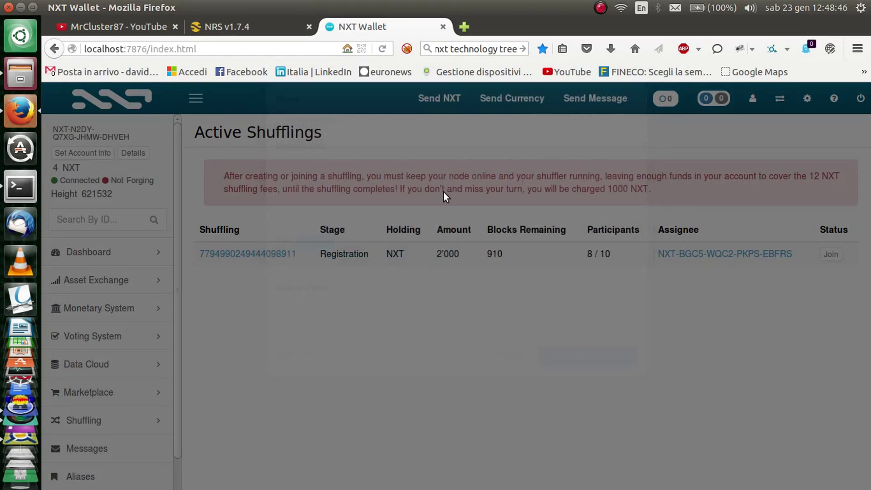
Point out the wallet's account ID, view the block info for the current height, and close it
{"action": "triple_click", "coordinate": [87, 136]}
{"action": "left_click", "coordinate": [87, 135]}
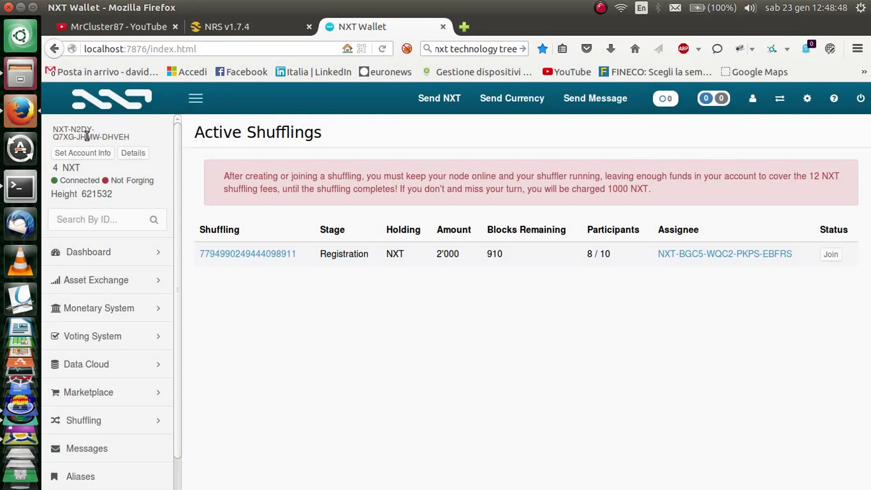
{"action": "left_click", "coordinate": [82, 194]}
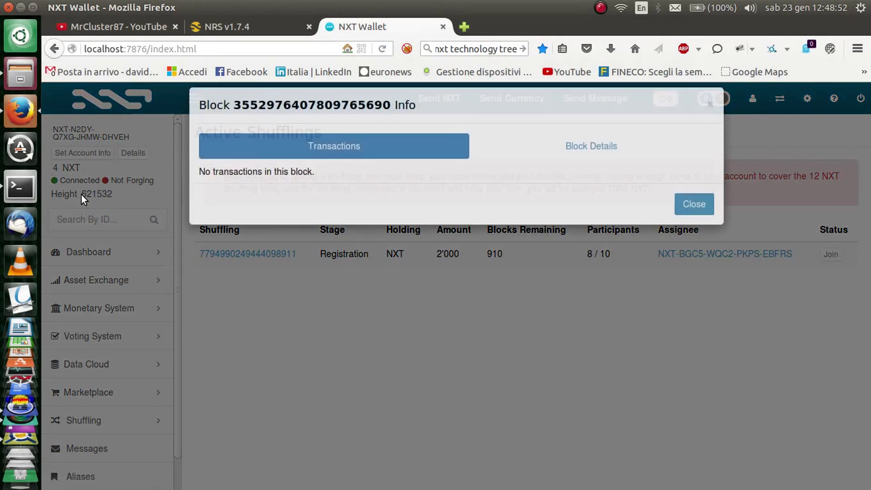
{"action": "left_click", "coordinate": [694, 219]}
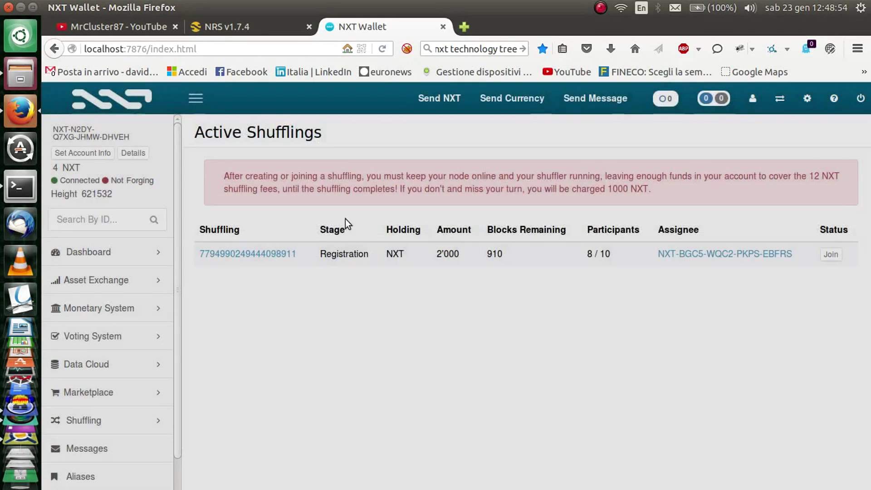
Highlight part of the wallet's account ID, view the account's info with its transactions, and close it
{"action": "double_click", "coordinate": [66, 137]}
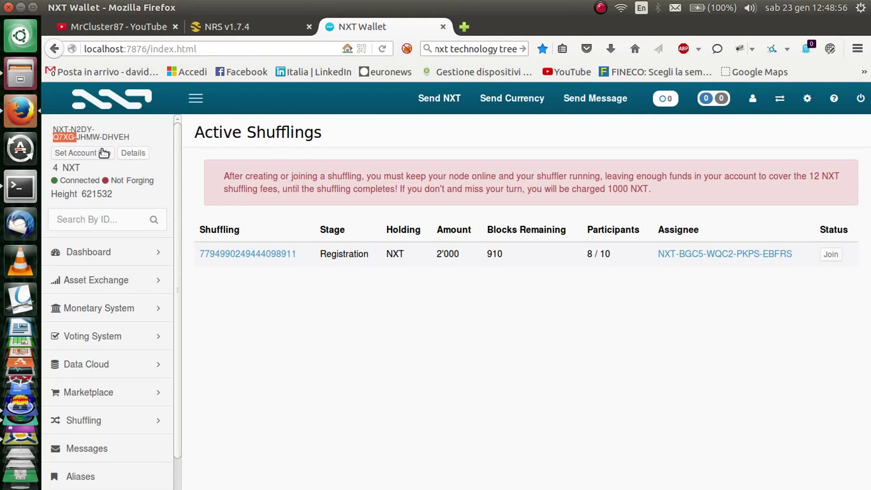
{"action": "left_click", "coordinate": [130, 154]}
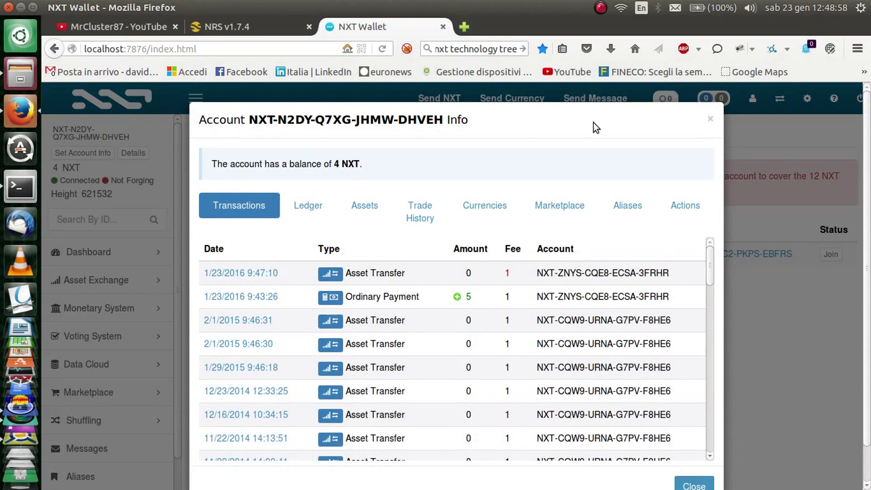
{"action": "left_click", "coordinate": [712, 118]}
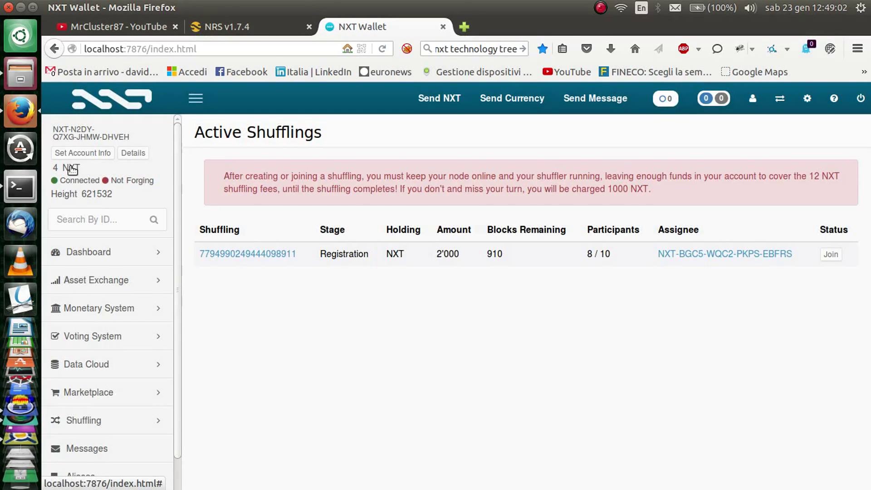
Bring up the Account Details from the NXT balance and highlight the Effective Balance value
{"action": "left_click", "coordinate": [72, 168]}
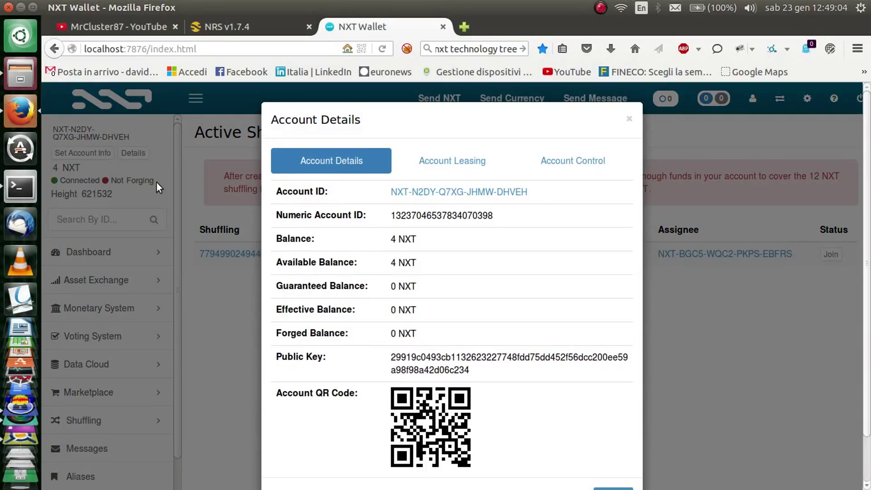
{"action": "scroll", "coordinate": [774, 239], "scroll_direction": "down", "scroll_amount": 2}
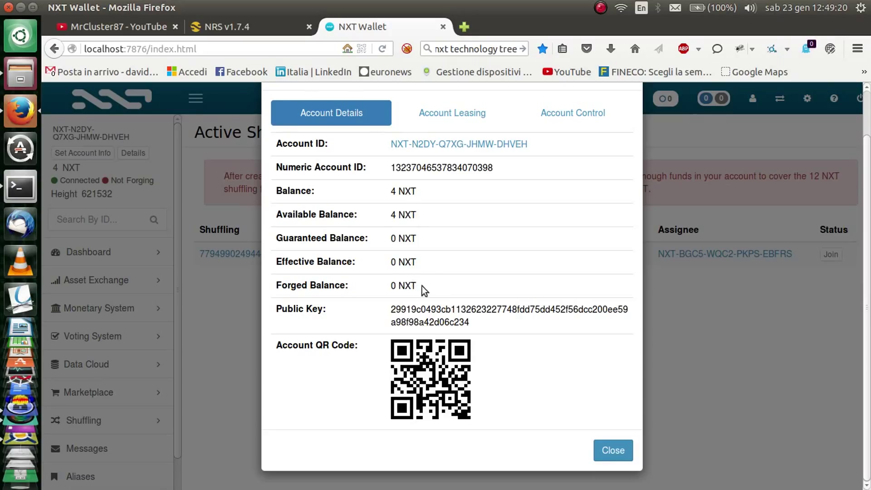
{"action": "left_click_drag", "start_coordinate": [389, 261], "coordinate": [420, 261]}
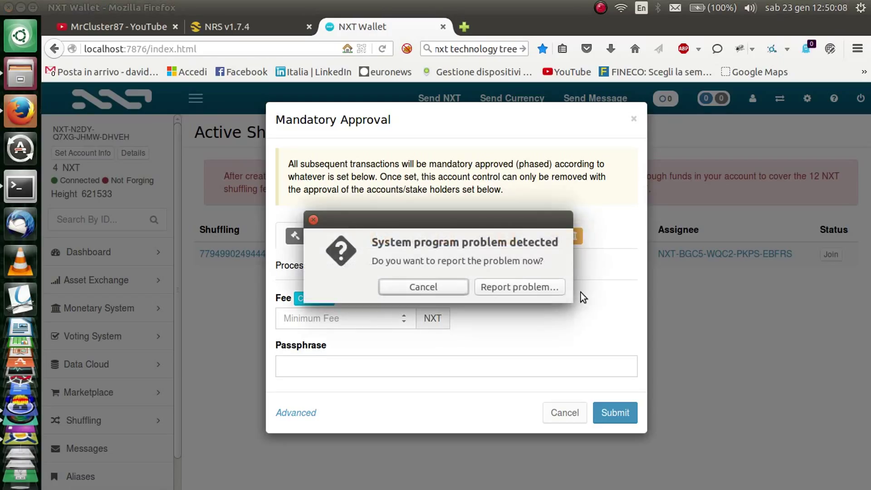
Dismiss the system problem report, highlight the "phased" and "without approval" wording in the Mandatory Approval form, and cancel the form
{"action": "left_click", "coordinate": [406, 287]}
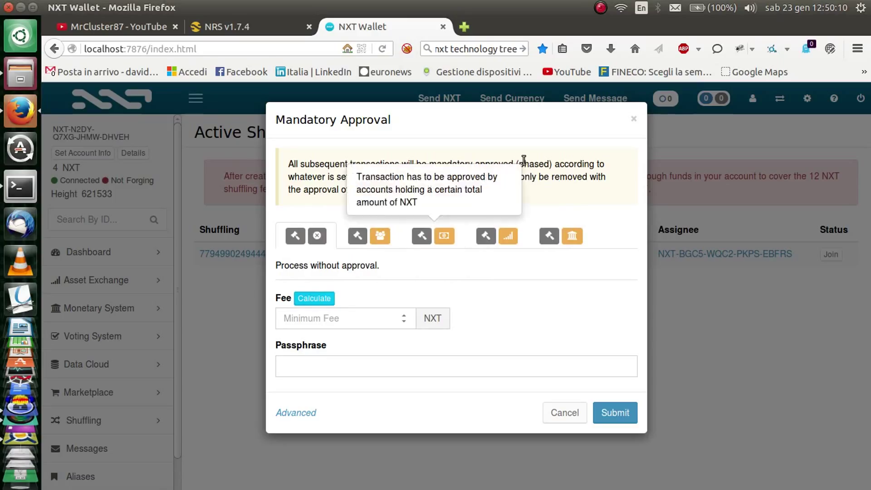
{"action": "left_click_drag", "start_coordinate": [559, 163], "coordinate": [525, 164]}
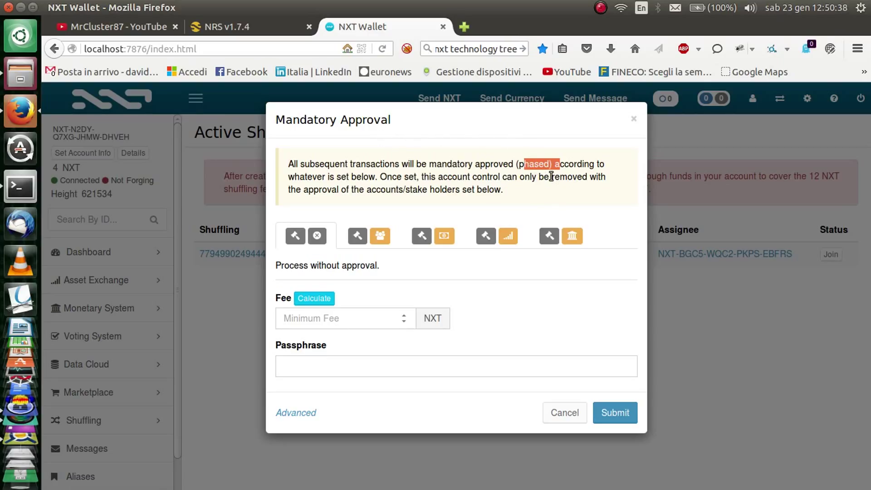
{"action": "left_click_drag", "start_coordinate": [311, 265], "coordinate": [475, 269]}
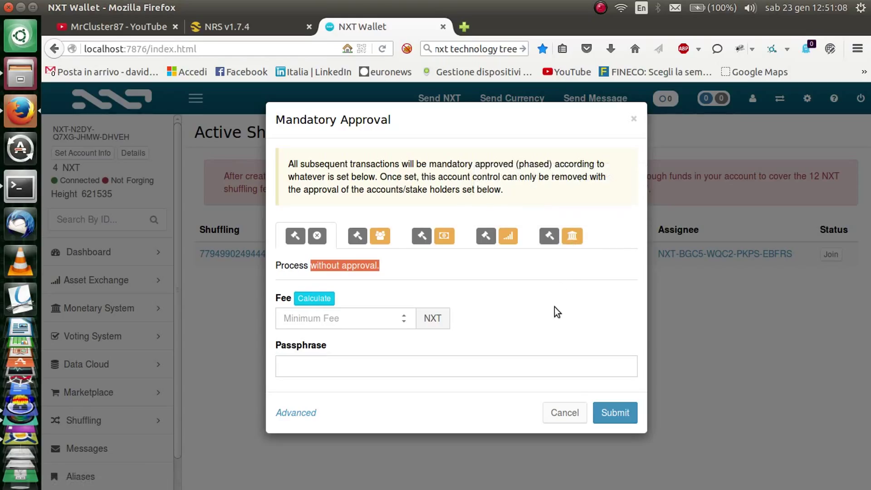
{"action": "left_click", "coordinate": [565, 413]}
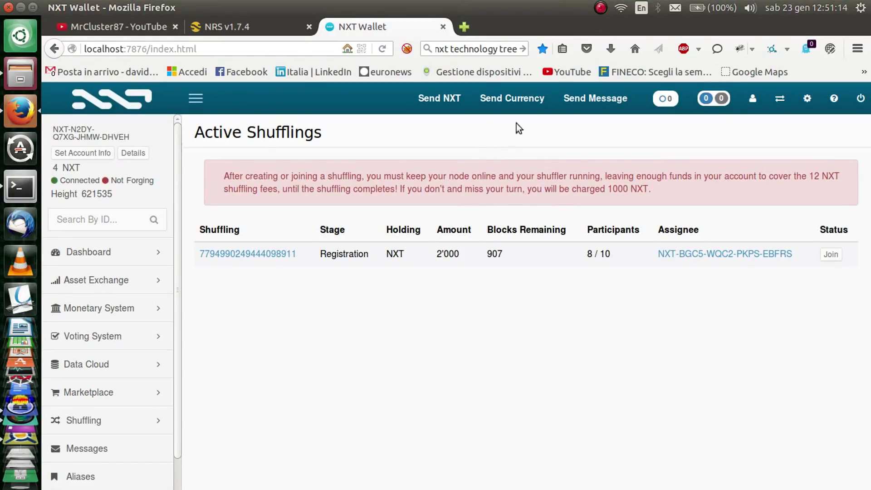
{"action": "left_click", "coordinate": [601, 8]}
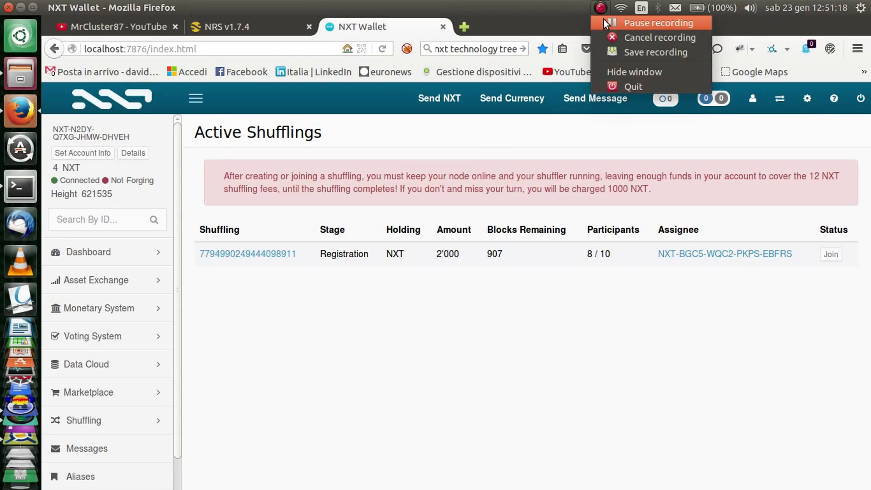